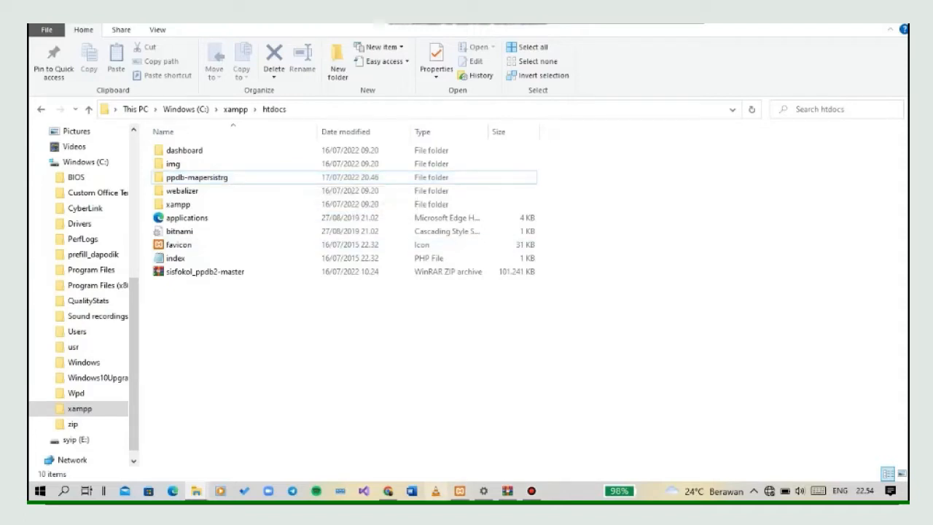
Switch to Chrome and open the local site at localhost/ppdb-mapersistrg.
{"action": "key", "text": "alt+Tab"}
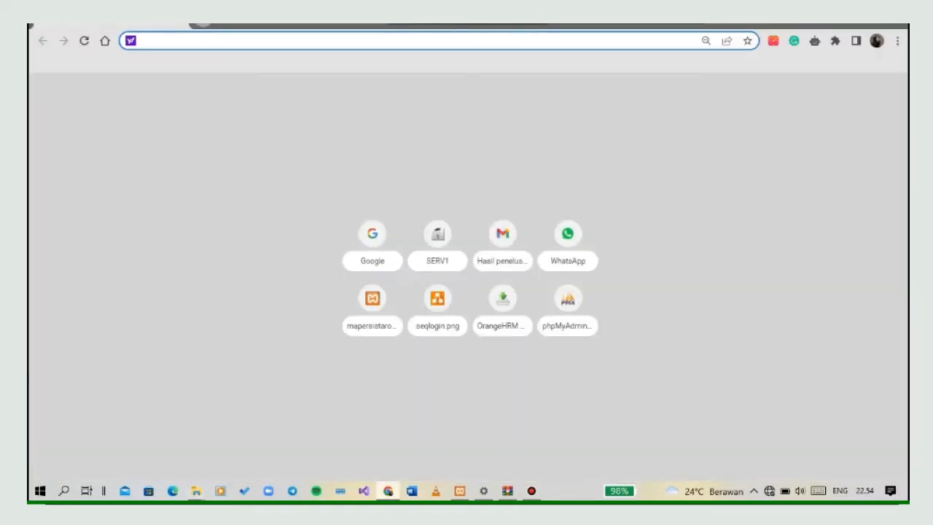
{"action": "type", "text": "localhost"}
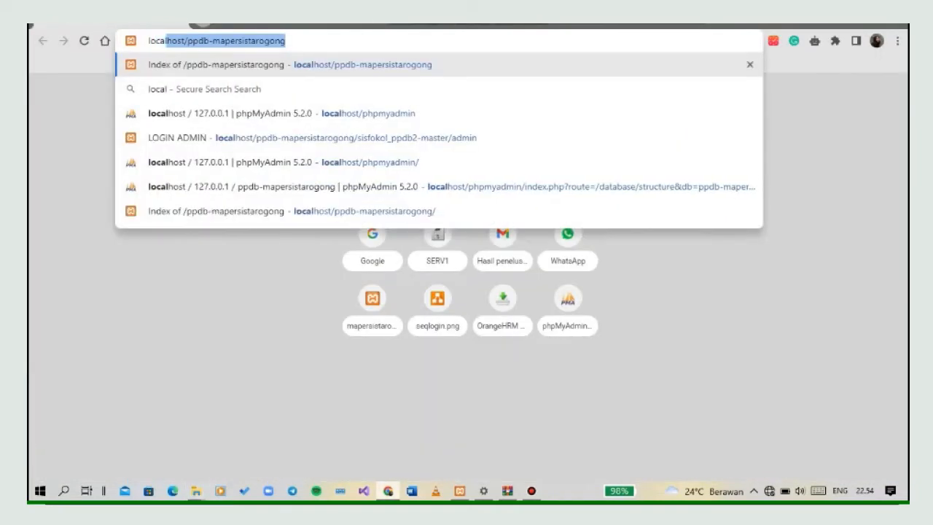
{"action": "type", "text": "/"}
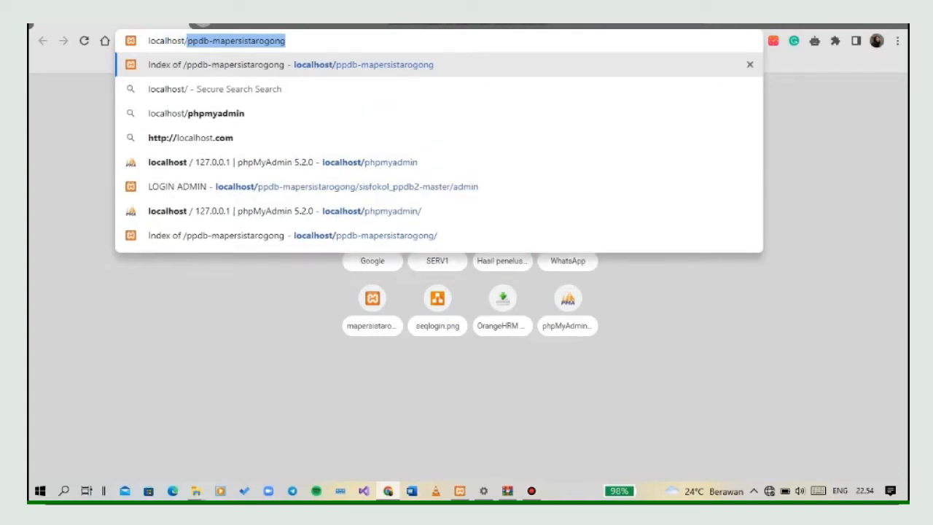
{"action": "type", "text": "ppdb-"}
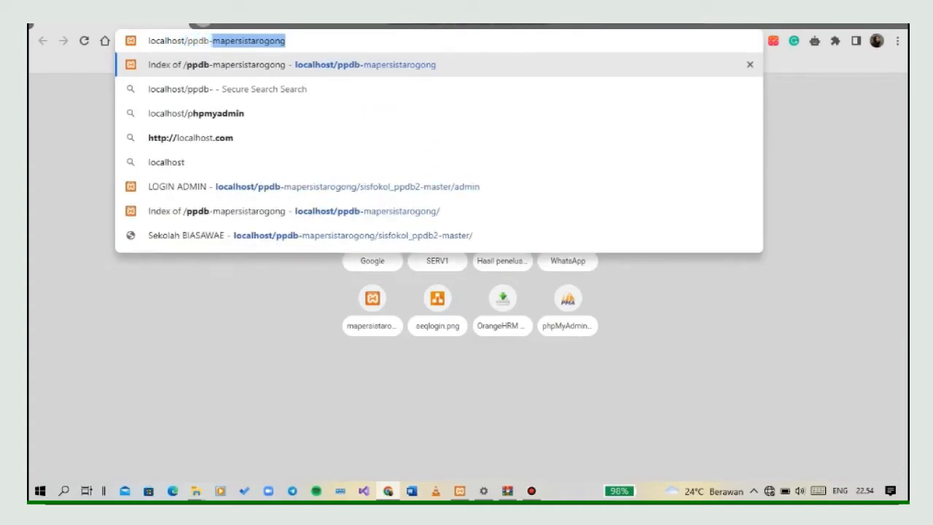
{"action": "type", "text": "maper"}
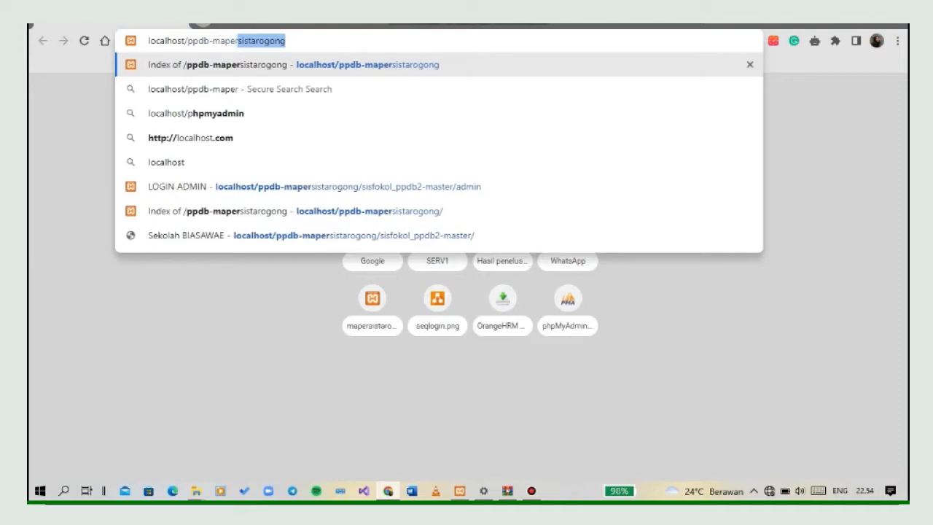
{"action": "type", "text": "sistrg"}
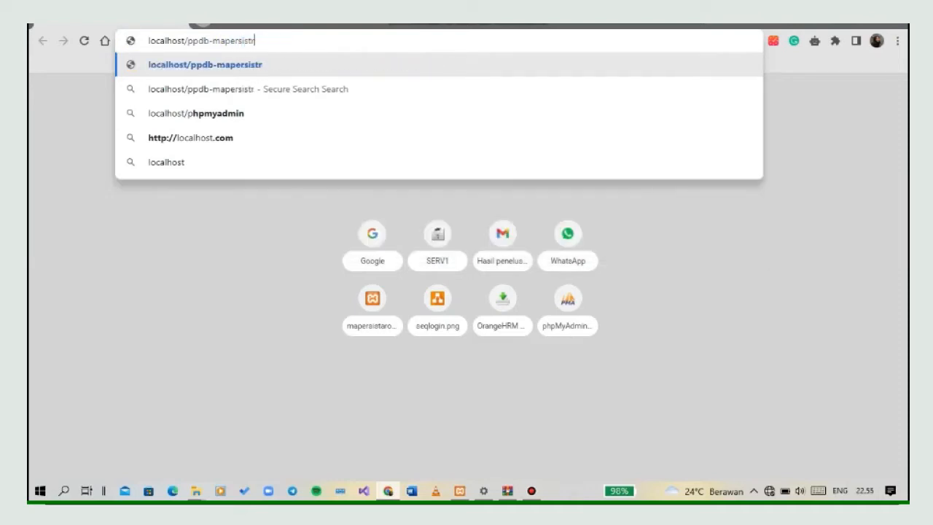
{"action": "key", "text": "Return"}
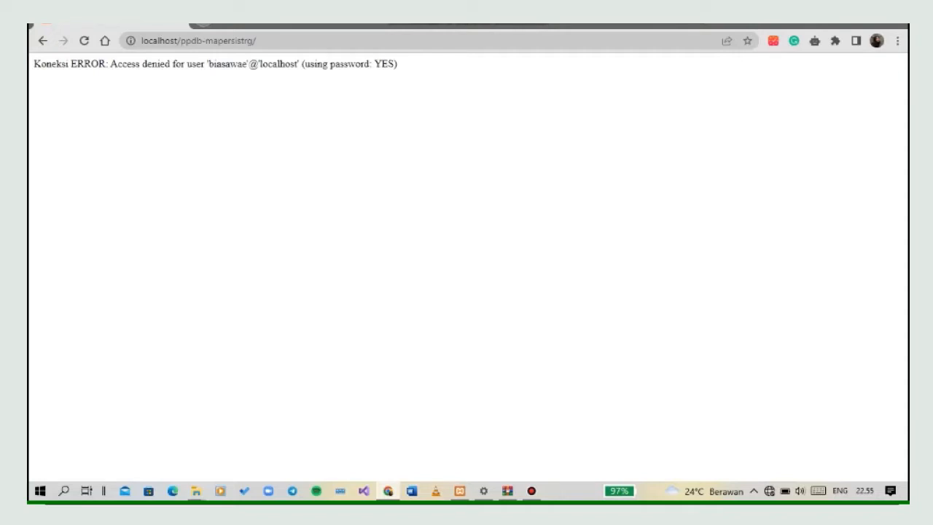
Open phpMyAdmin at localhost/phpmyadmin in a new browser tab.
{"action": "key", "text": "ctrl+t"}
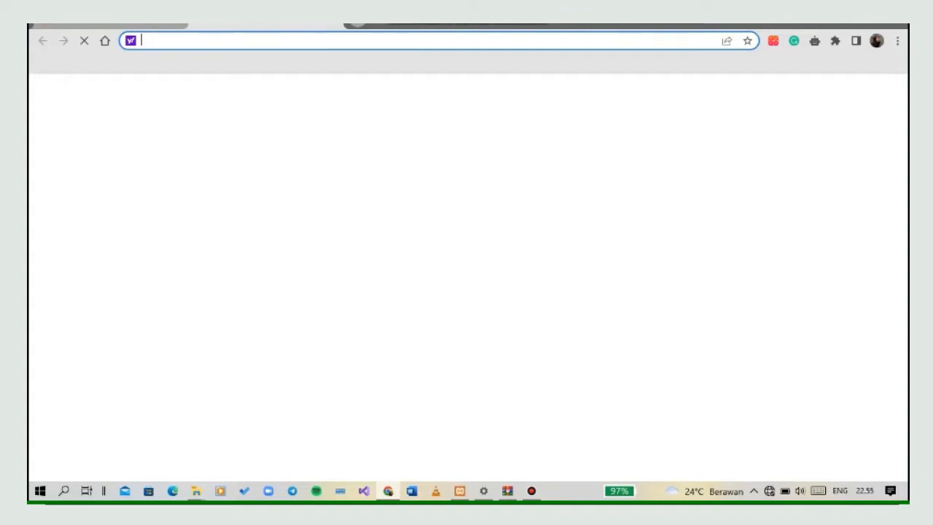
{"action": "type", "text": "localhost/phpmyadmi"}
{"action": "key", "text": "Return"}
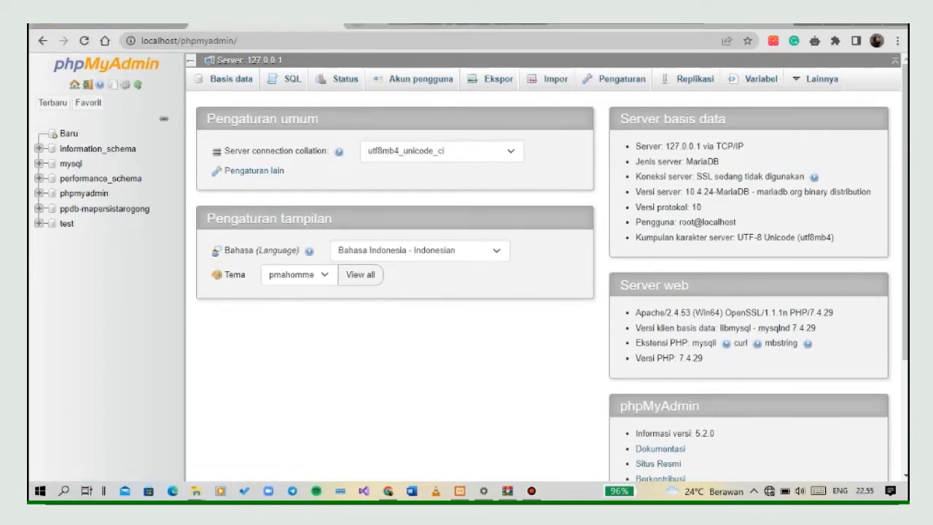
Open the server's database overview and enter ppdb-mapersistrg as the name for a new database.
{"action": "left_click", "coordinate": [231, 79]}
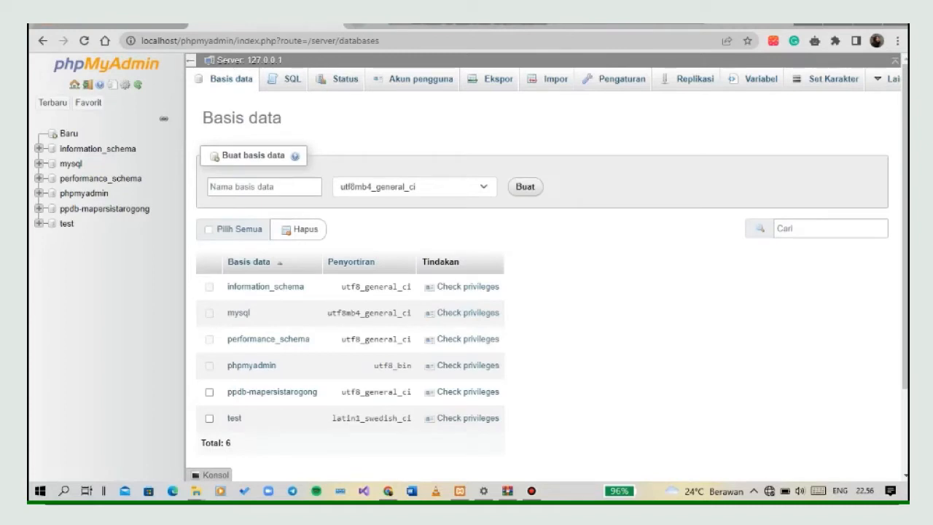
{"action": "left_click", "coordinate": [287, 187]}
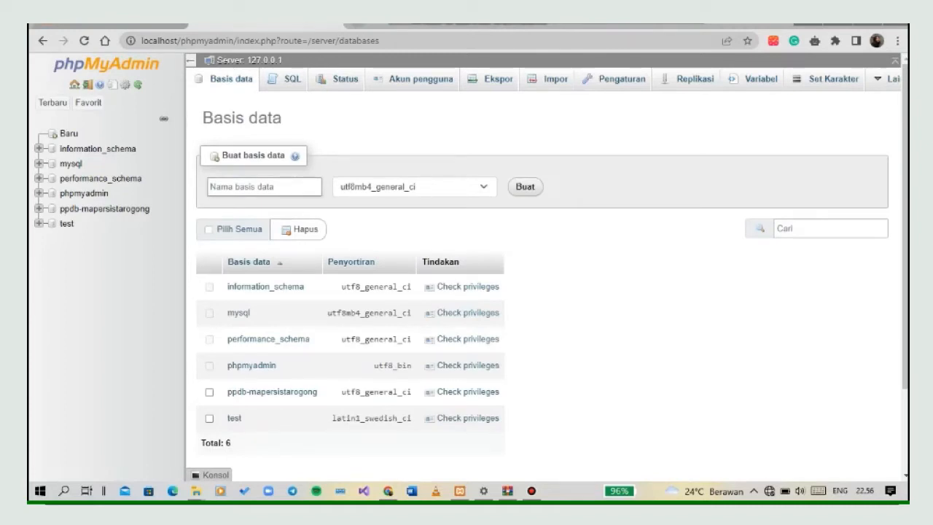
{"action": "left_click", "coordinate": [287, 187]}
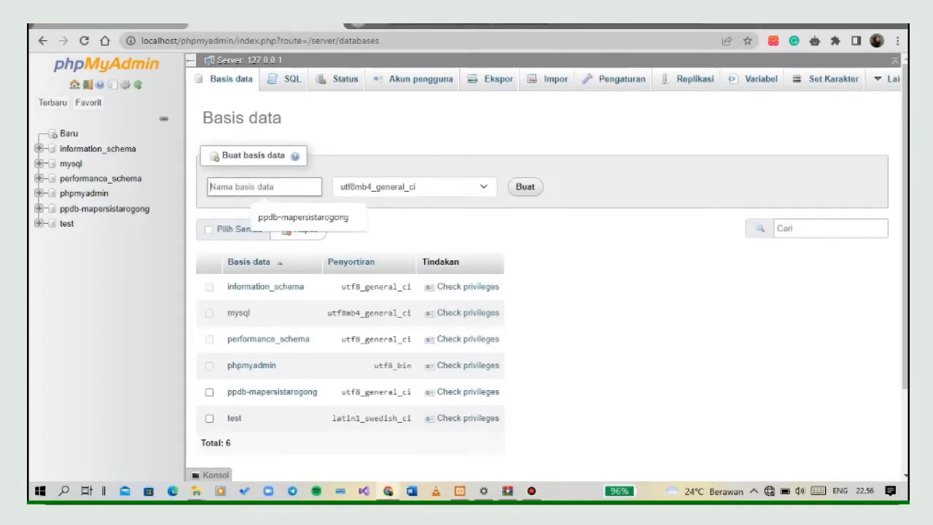
{"action": "type", "text": "ppdb-"}
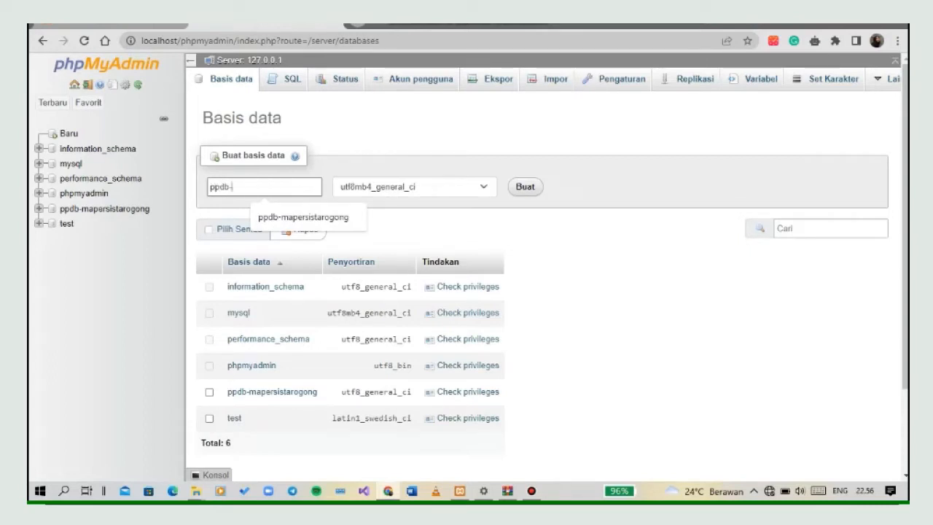
{"action": "type", "text": "mapersistrg"}
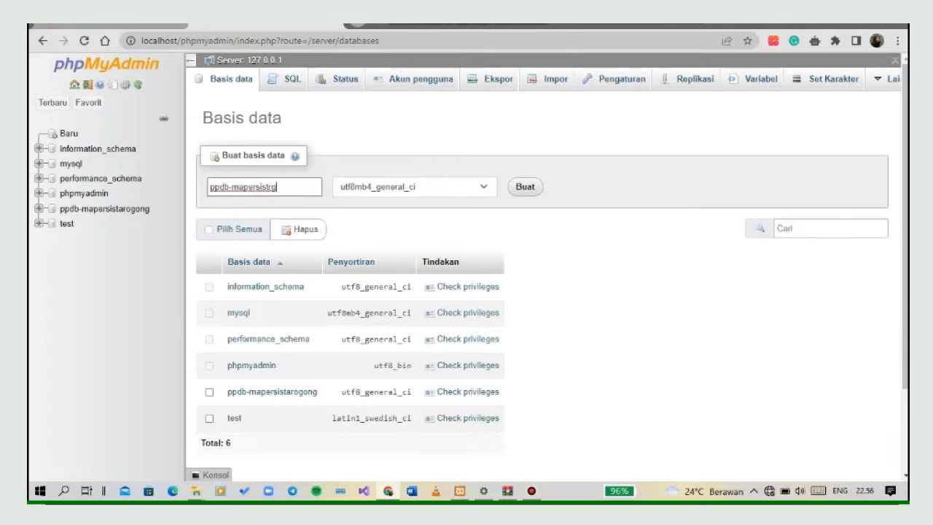
Set the new database's collation to utf8_general_ci and create the database.
{"action": "left_click", "coordinate": [414, 187]}
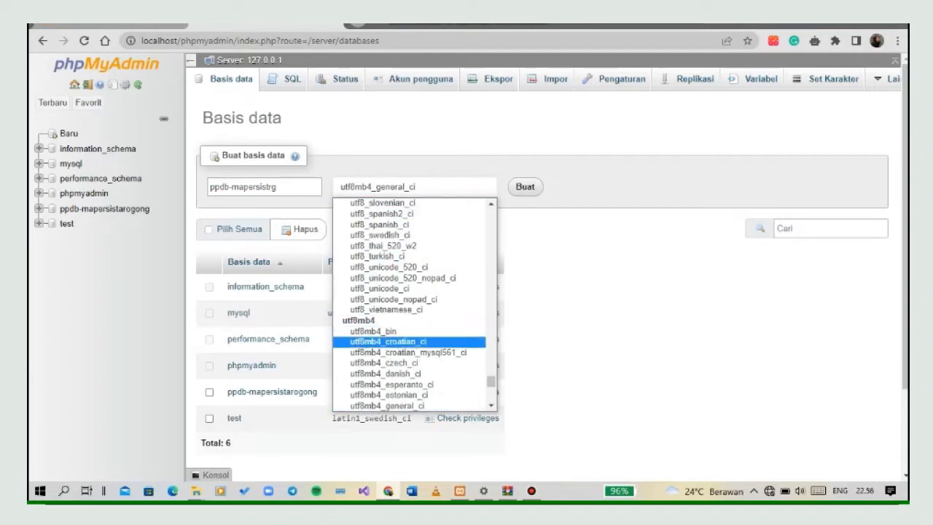
{"action": "left_click", "coordinate": [491, 204]}
{"action": "scroll", "coordinate": [414, 303], "scroll_direction": "up", "scroll_amount": 7}
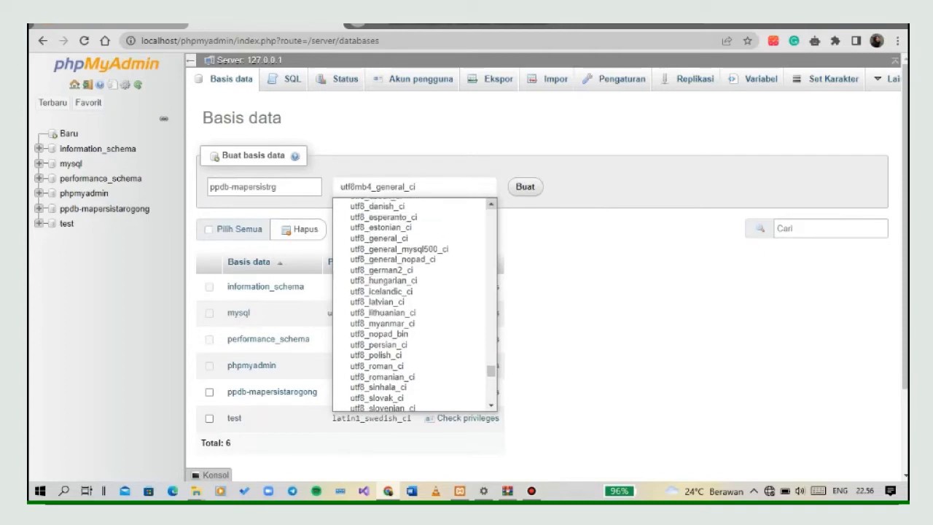
{"action": "left_click", "coordinate": [379, 238]}
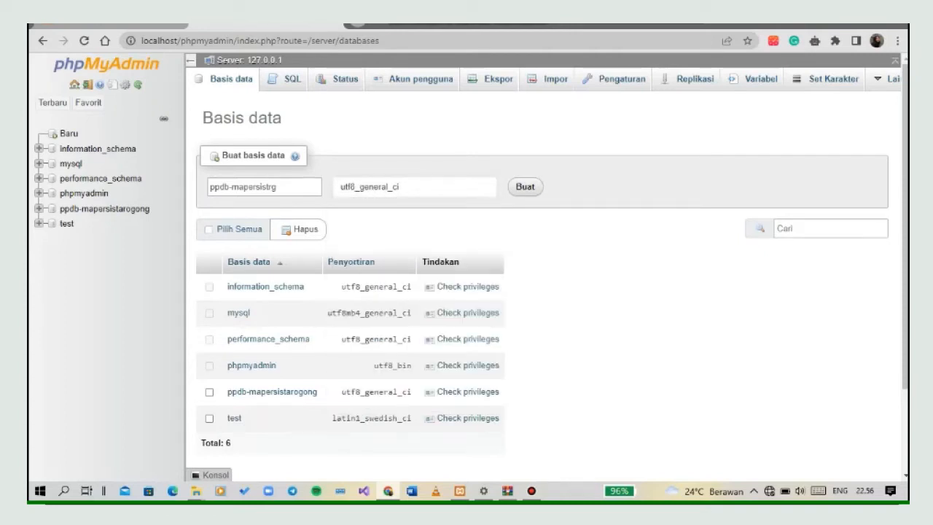
{"action": "left_click", "coordinate": [524, 186]}
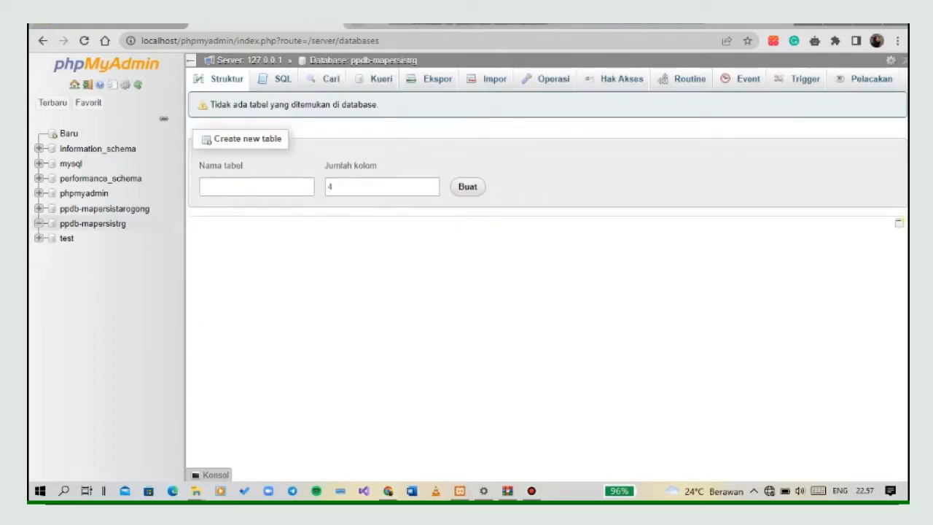
Start an import into the ppdb-mapersistrg database and browse for the import file in the xampp folder on drive C.
{"action": "left_click", "coordinate": [488, 78]}
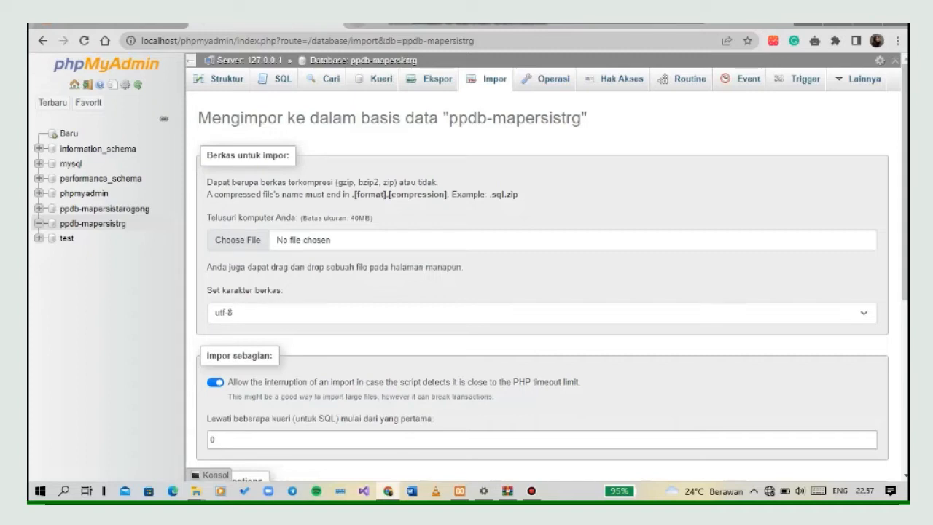
{"action": "left_click", "coordinate": [238, 239]}
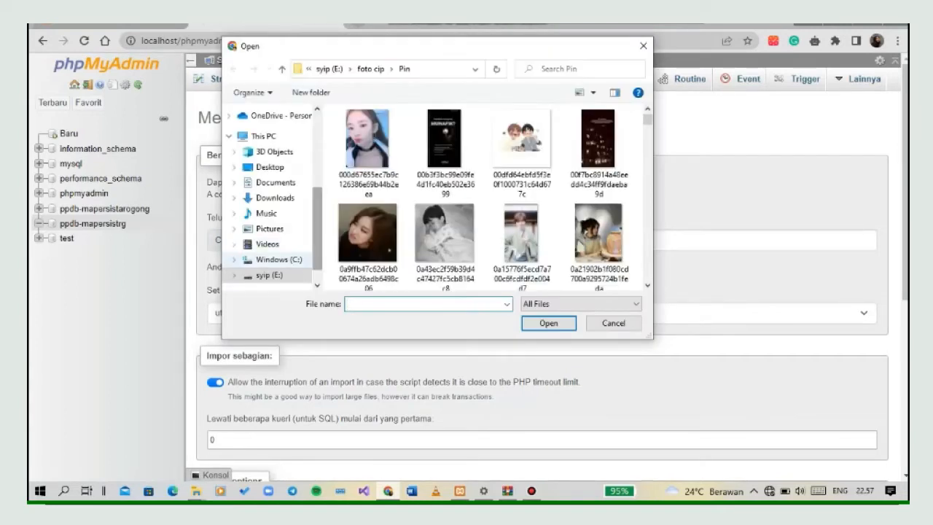
{"action": "left_click", "coordinate": [279, 260]}
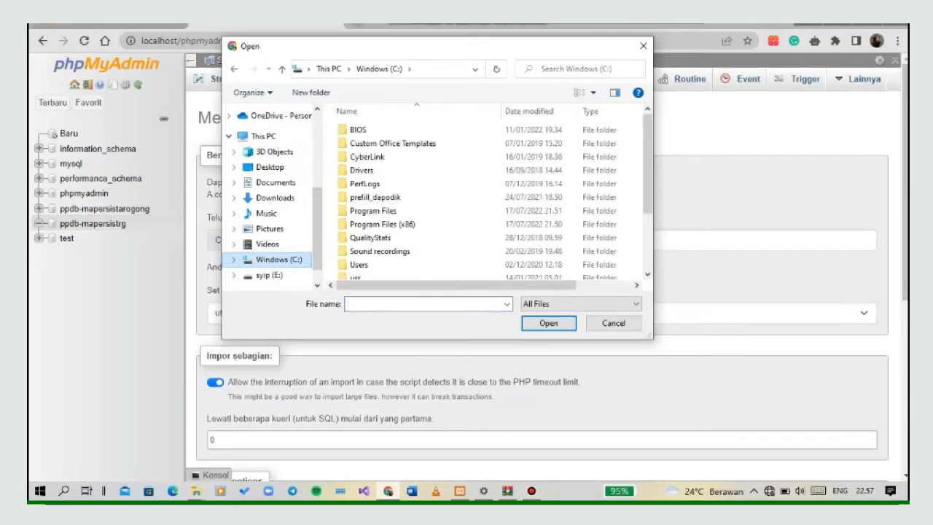
{"action": "scroll", "coordinate": [408, 258], "scroll_direction": "down", "scroll_amount": 3}
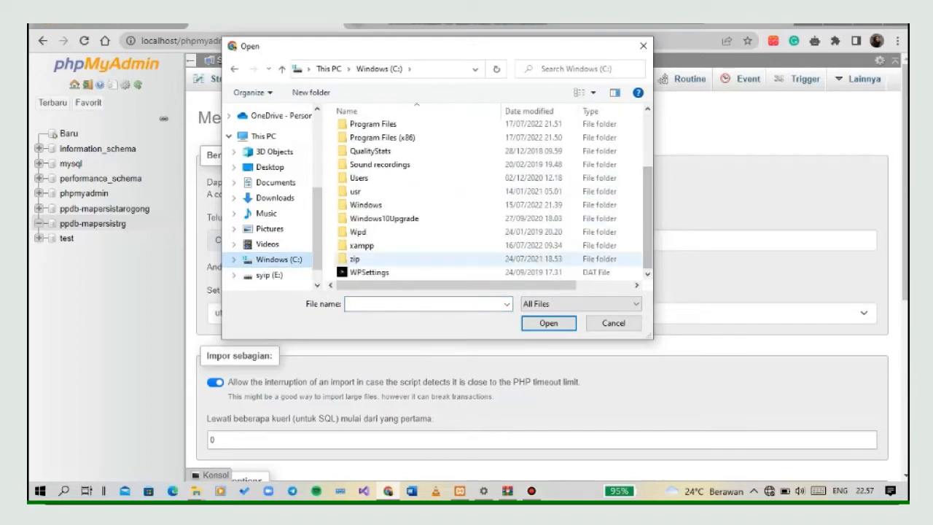
{"action": "left_click", "coordinate": [364, 259]}
{"action": "left_click", "coordinate": [364, 245]}
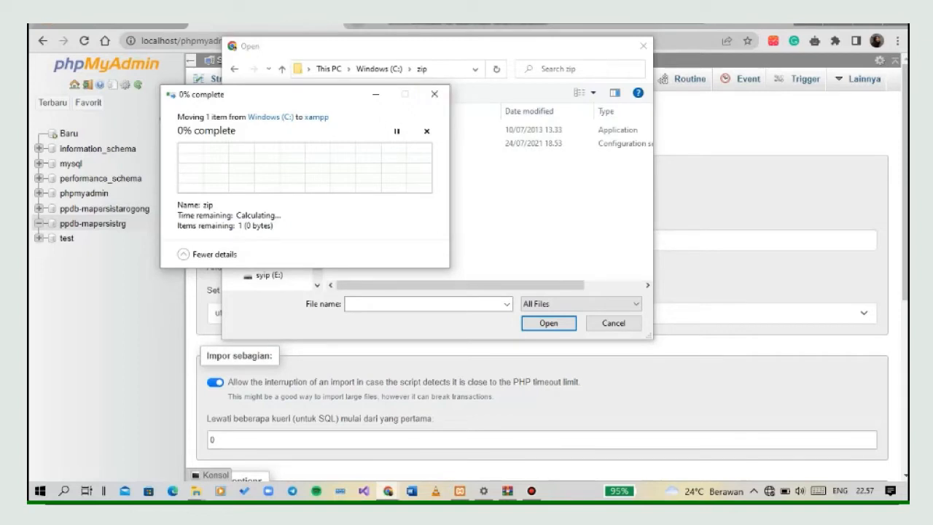
{"action": "left_click", "coordinate": [434, 94]}
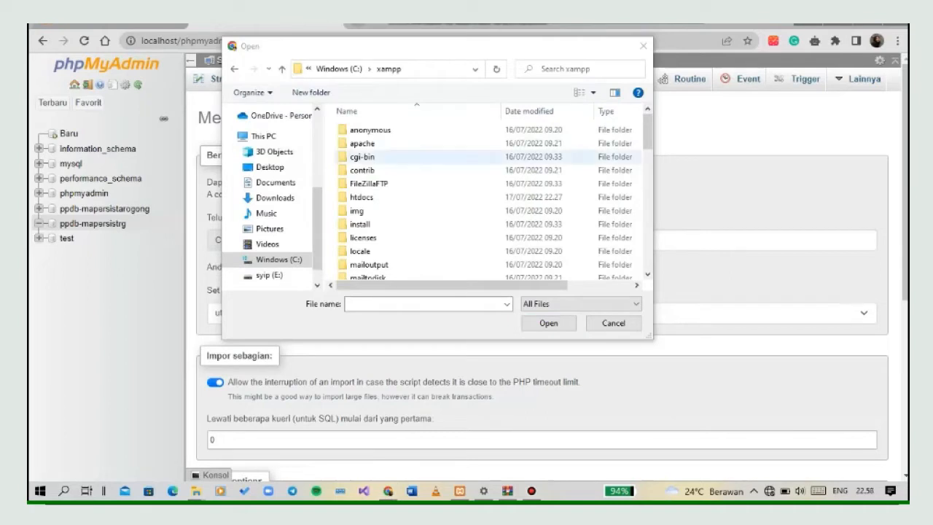
Choose sisfokol_ppdb2.sql from the htdocs/ppdb-mapersistrg/db folder and import it with the default options.
{"action": "double_click", "coordinate": [362, 197]}
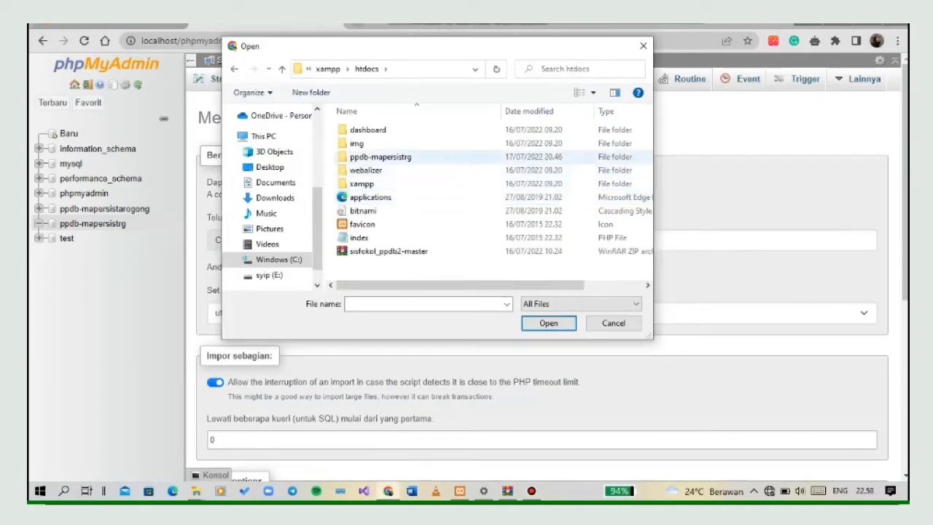
{"action": "double_click", "coordinate": [380, 156]}
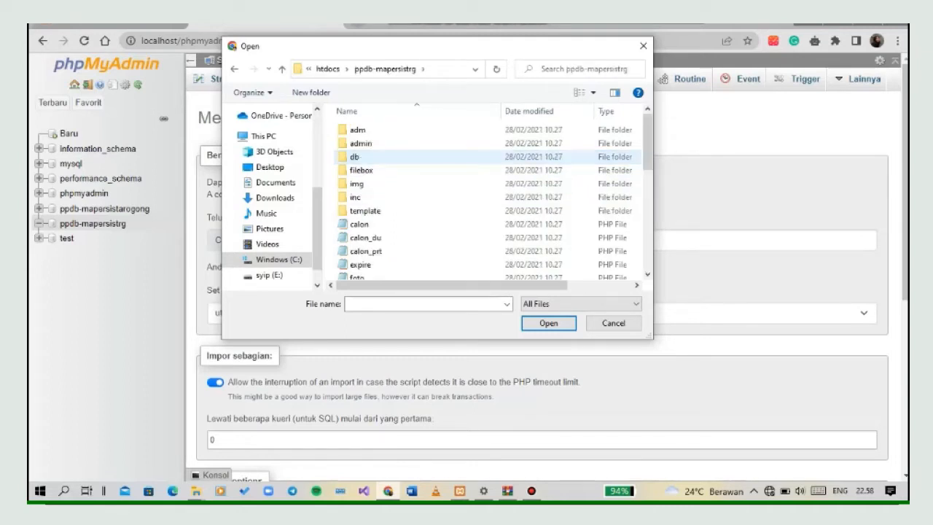
{"action": "left_click", "coordinate": [376, 157]}
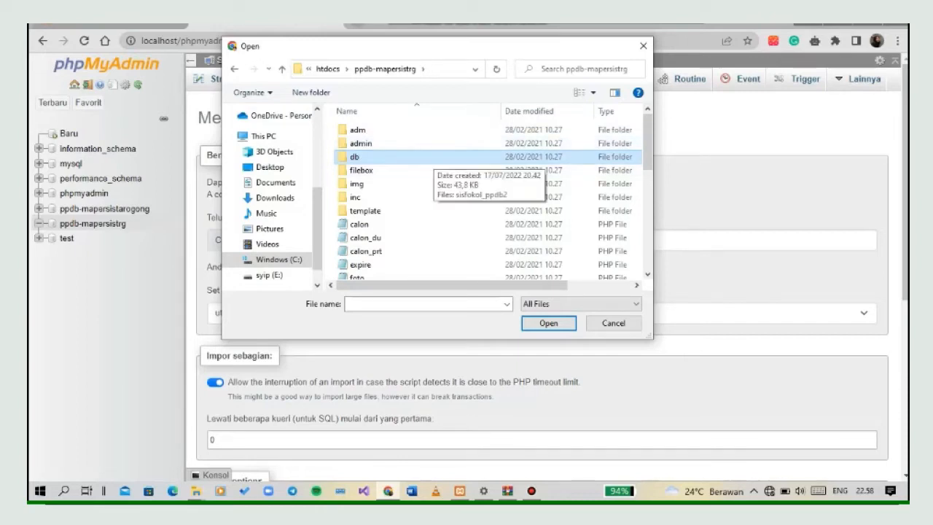
{"action": "double_click", "coordinate": [433, 157]}
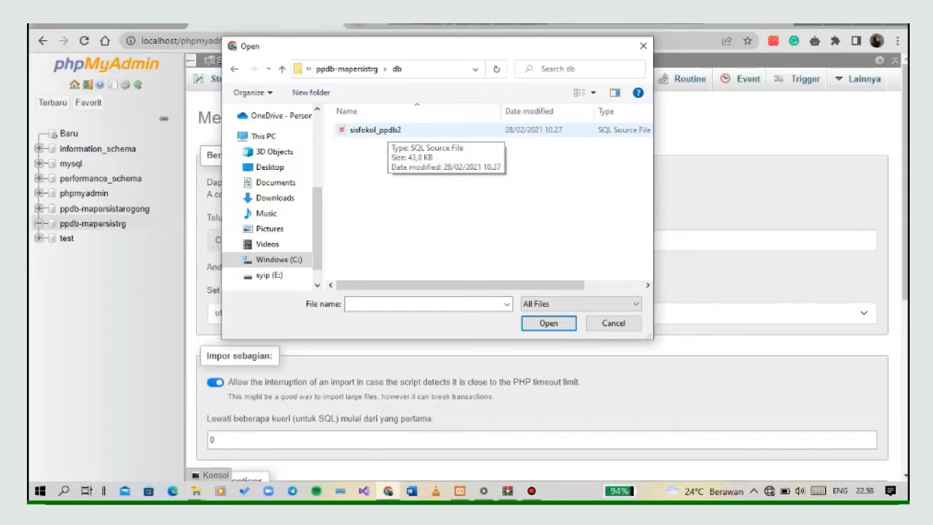
{"action": "left_click", "coordinate": [387, 131]}
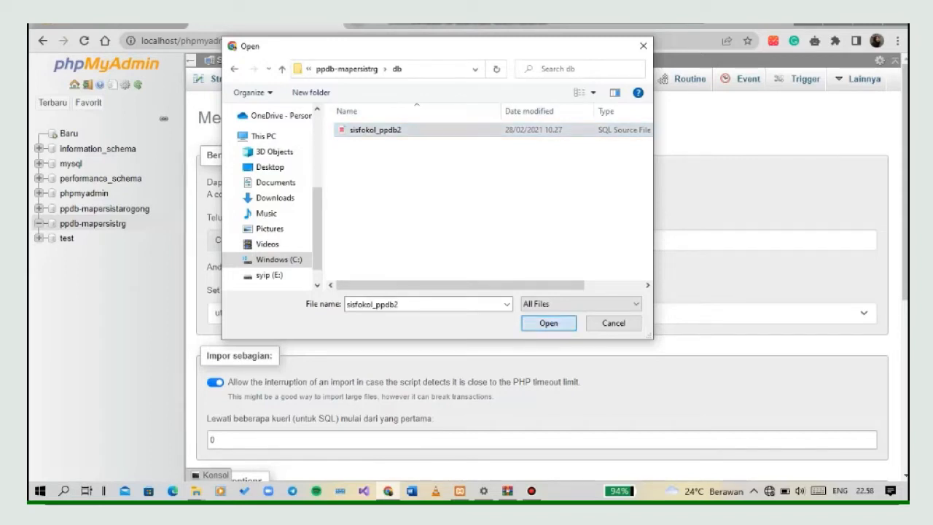
{"action": "key", "text": "Return"}
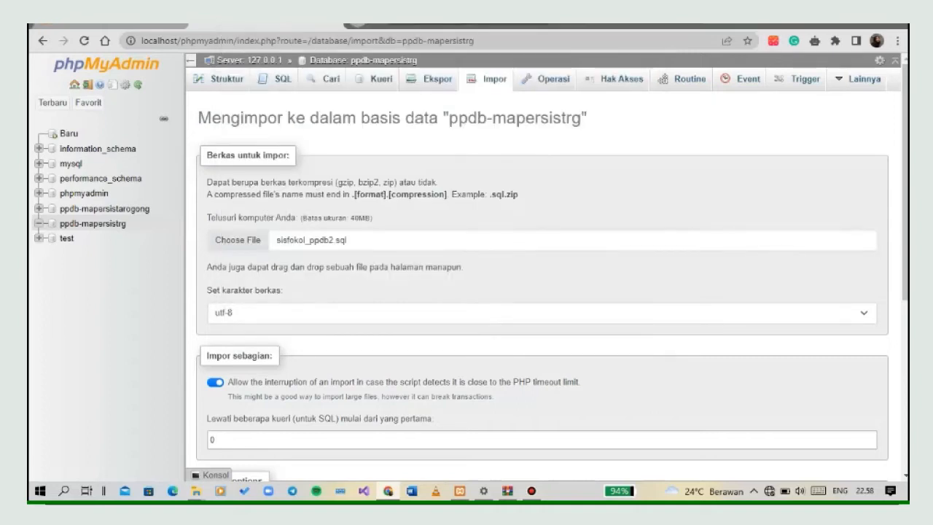
{"action": "scroll", "coordinate": [542, 292], "scroll_direction": "down", "scroll_amount": 4}
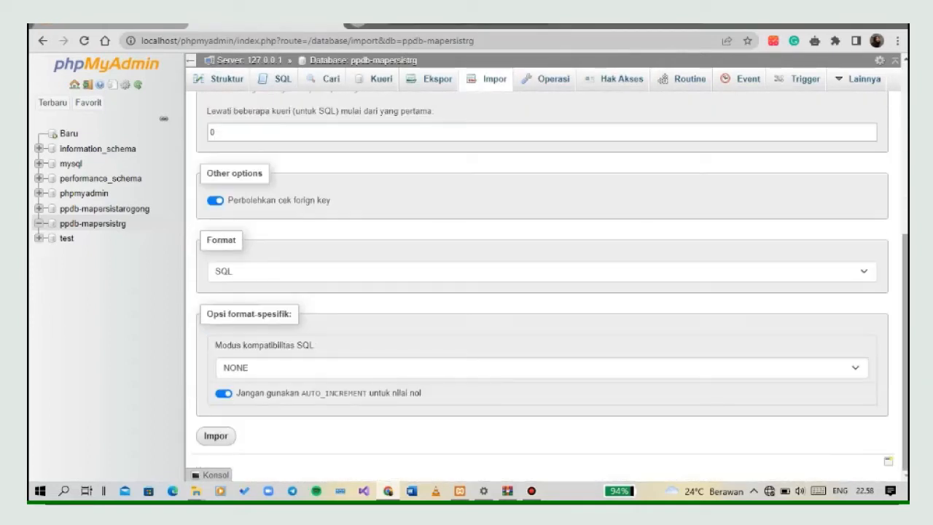
{"action": "left_click", "coordinate": [215, 436]}
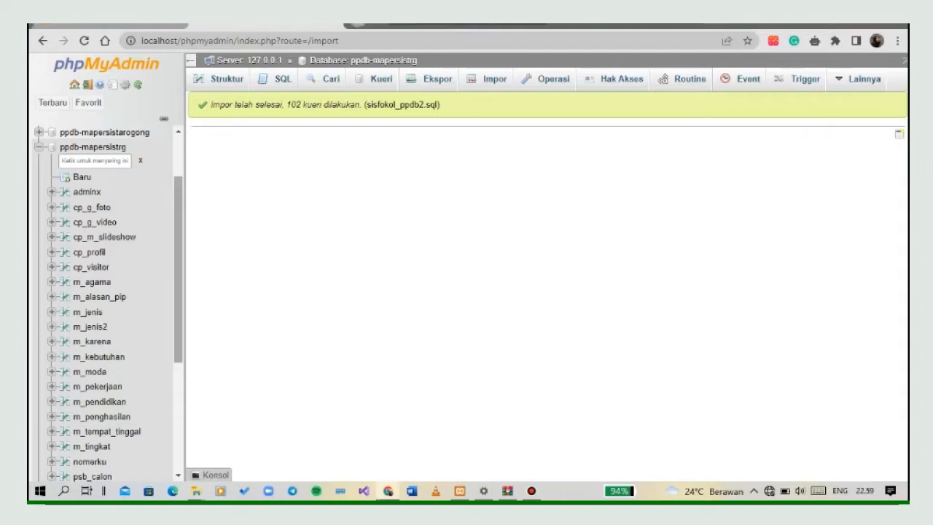
Look through the imported tables of the ppdb-mapersistrg database and return to the local site's tab.
{"action": "scroll", "coordinate": [110, 302], "scroll_direction": "down", "scroll_amount": 3}
{"action": "scroll", "coordinate": [109, 303], "scroll_direction": "down", "scroll_amount": 2}
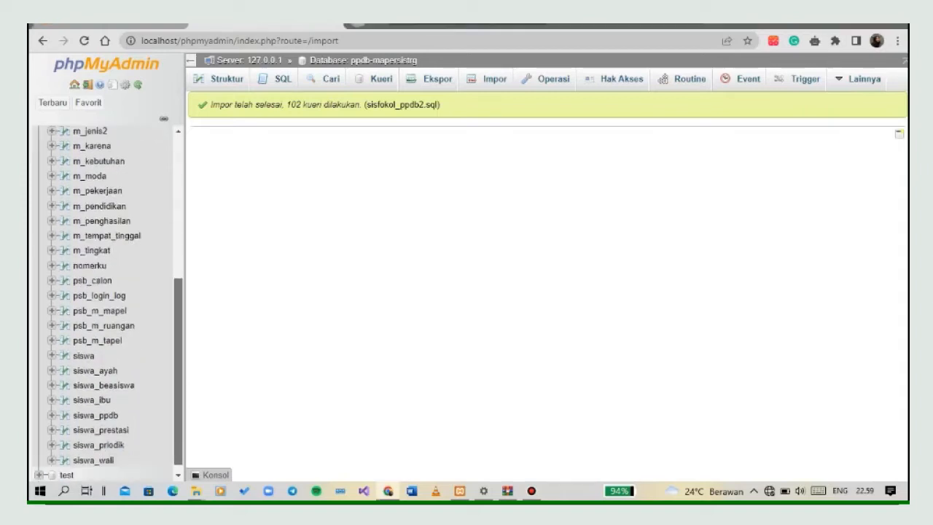
{"action": "scroll", "coordinate": [109, 302], "scroll_direction": "up", "scroll_amount": 3}
{"action": "scroll", "coordinate": [109, 302], "scroll_direction": "up", "scroll_amount": 1}
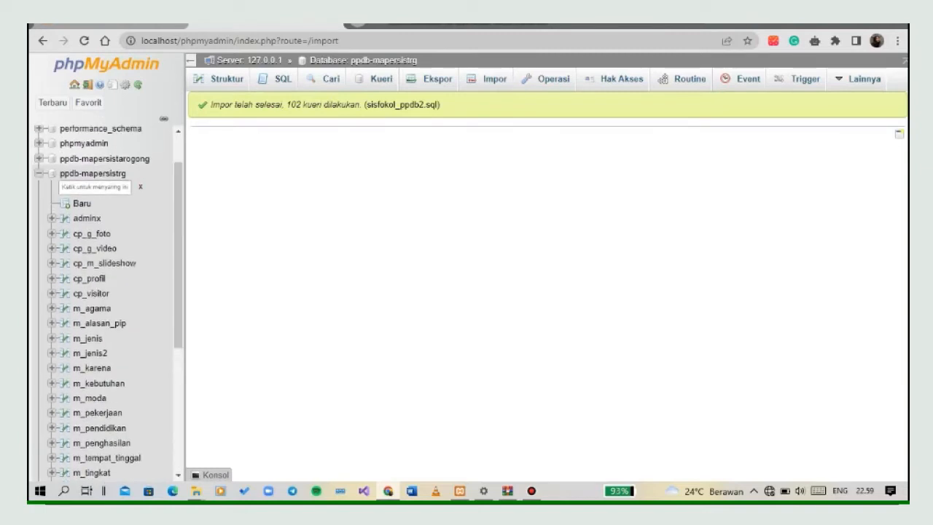
{"action": "key", "text": "ctrl+Tab"}
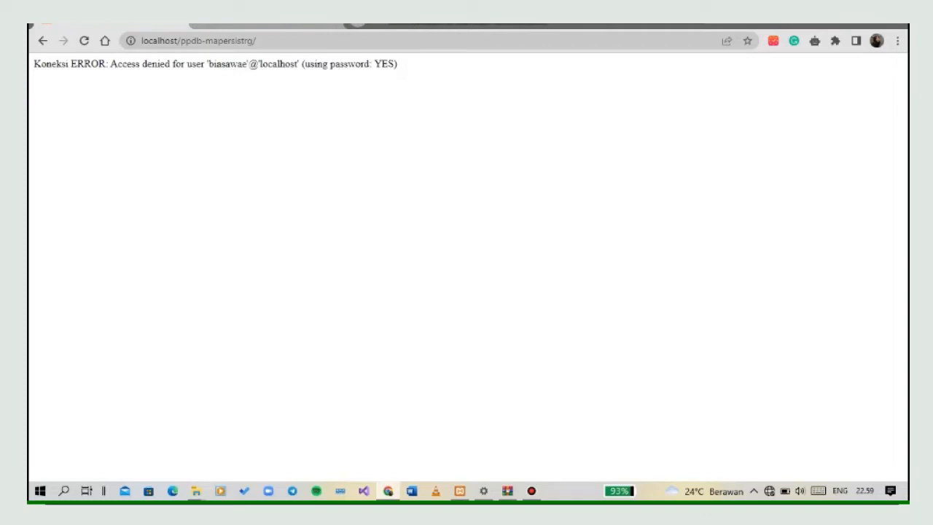
Reload the local site, then switch to File Explorer and open the config PHP file from the htdocs/ppdb-mapersistrg/inc folder.
{"action": "key", "text": "F5"}
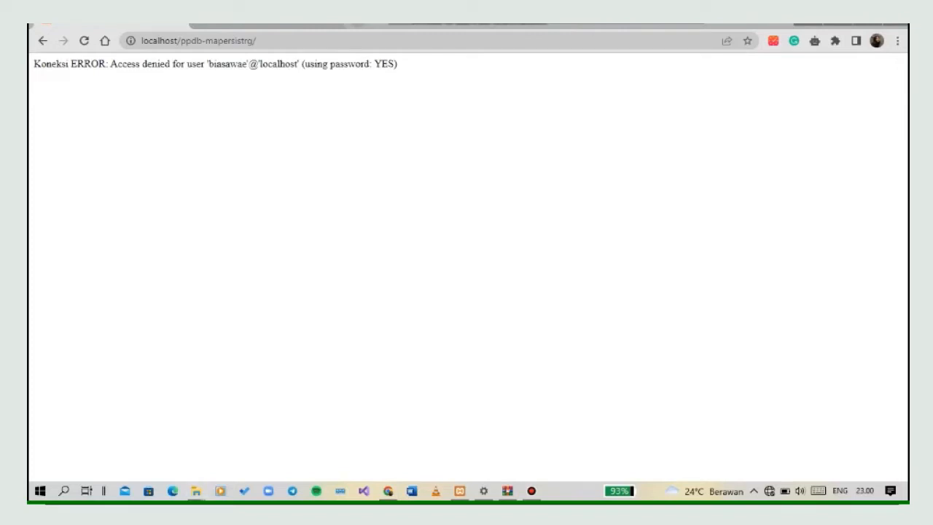
{"action": "mouse_move", "coordinate": [196, 492]}
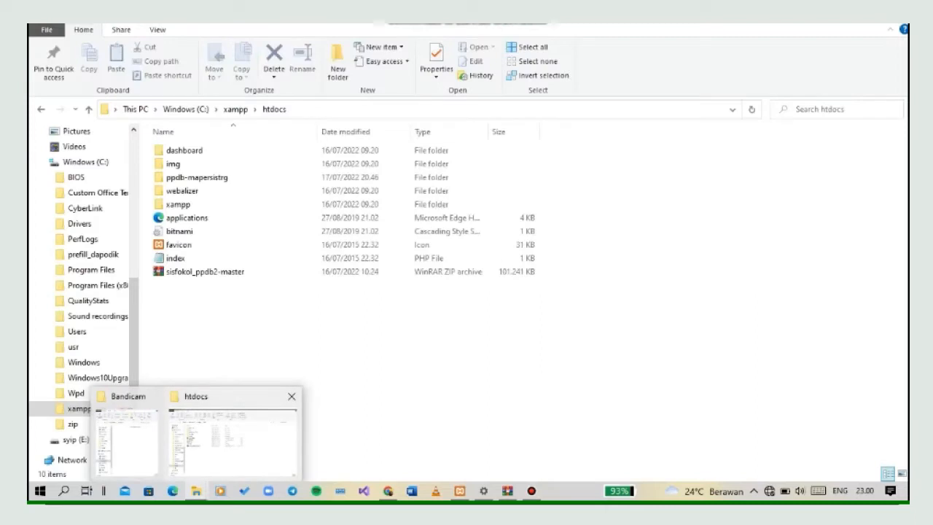
{"action": "left_click", "coordinate": [232, 441]}
{"action": "double_click", "coordinate": [197, 178]}
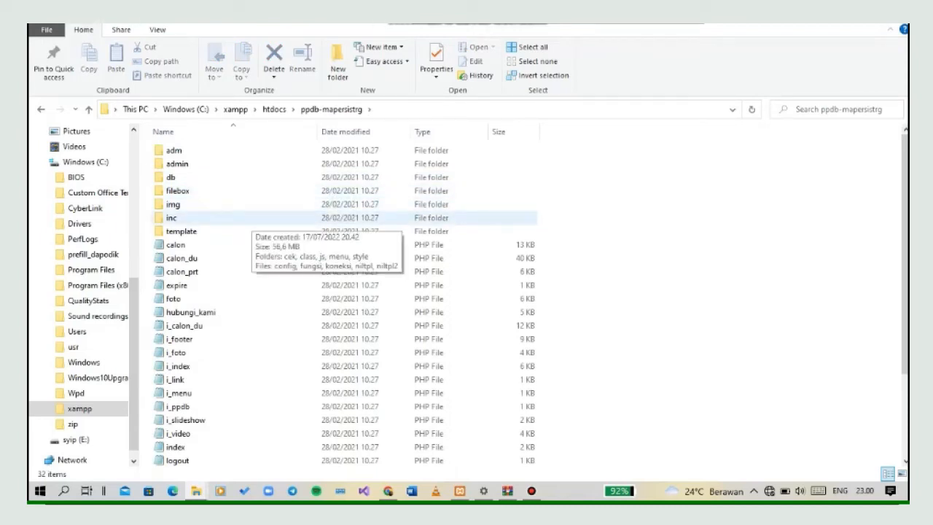
{"action": "double_click", "coordinate": [219, 218]}
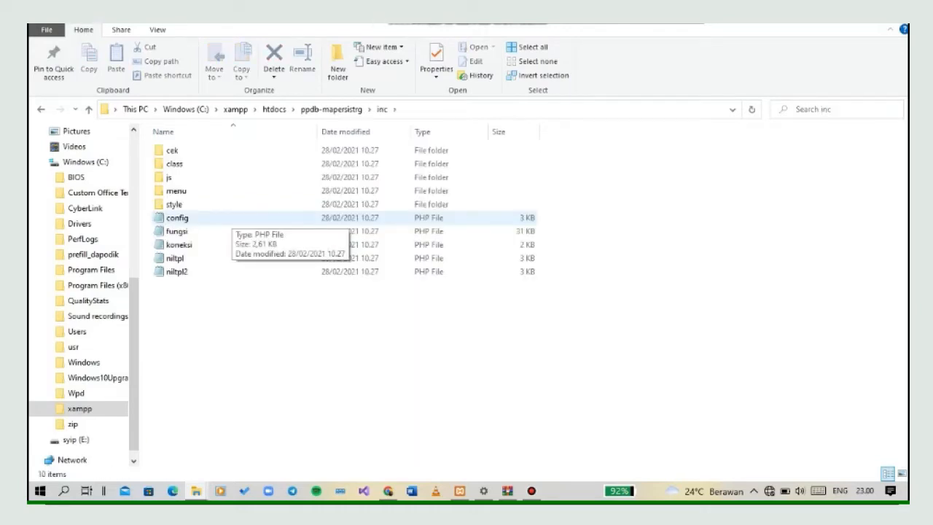
{"action": "right_click", "coordinate": [231, 217]}
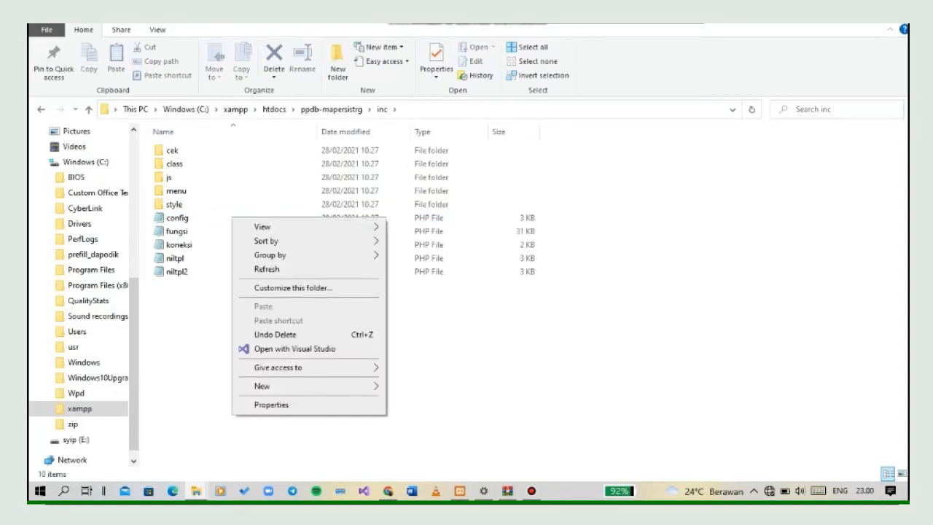
{"action": "key", "text": "Escape"}
{"action": "left_click", "coordinate": [231, 218]}
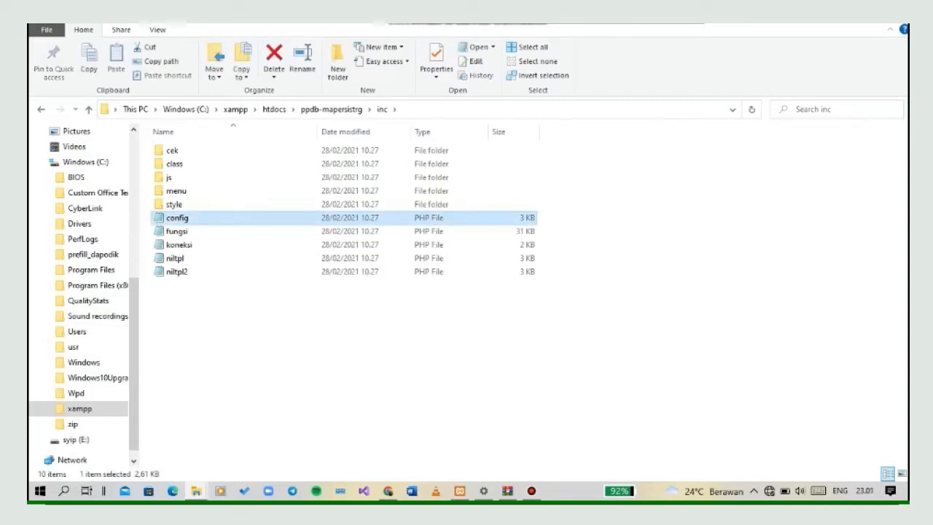
{"action": "double_click", "coordinate": [218, 218]}
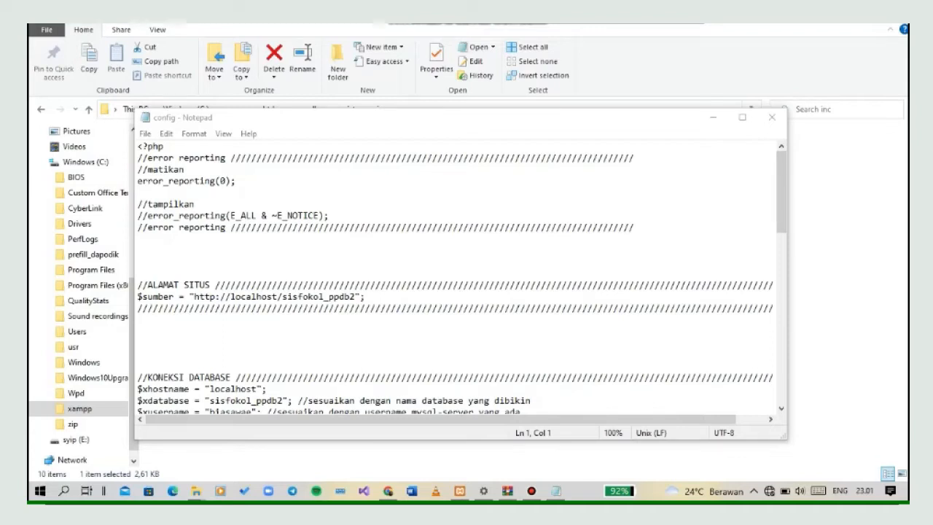
{"action": "left_click_drag", "start_coordinate": [230, 297], "coordinate": [355, 297]}
{"action": "left_click", "coordinate": [388, 490]}
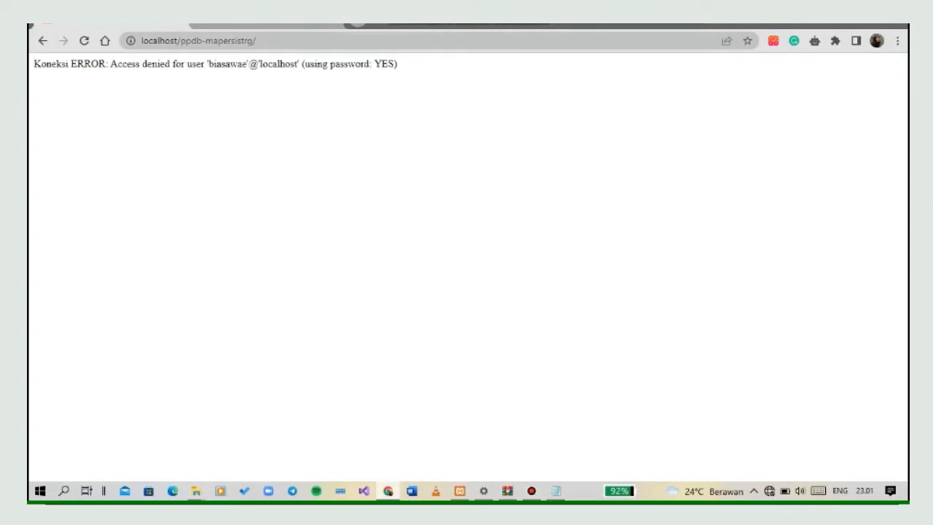
{"action": "left_click_drag", "start_coordinate": [180, 41], "coordinate": [253, 41]}
{"action": "key", "text": "ctrl+c"}
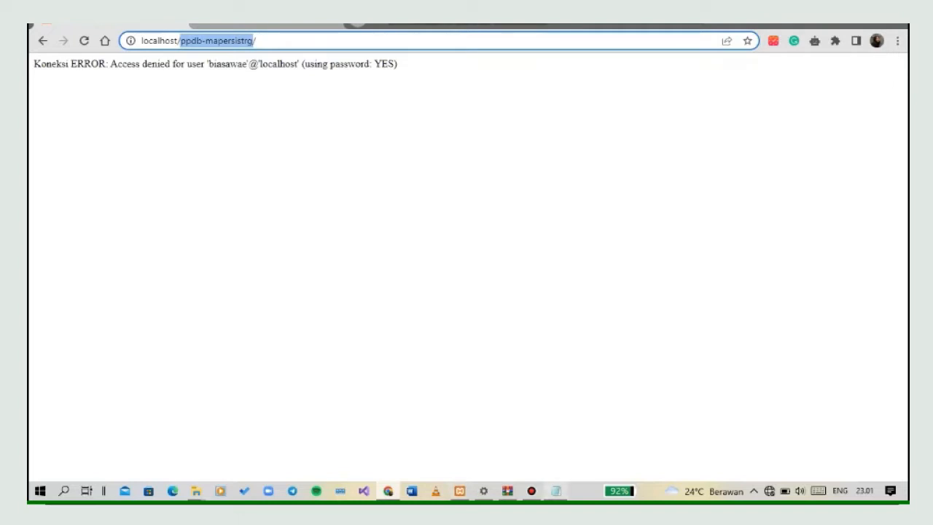
{"action": "left_click", "coordinate": [556, 490]}
{"action": "key", "text": "ctrl+v"}
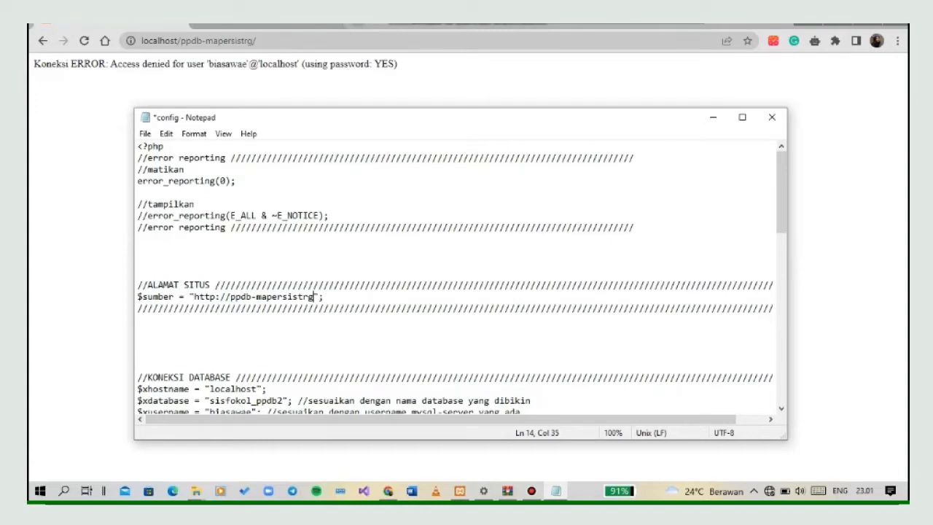
{"action": "key", "text": "alt+Tab"}
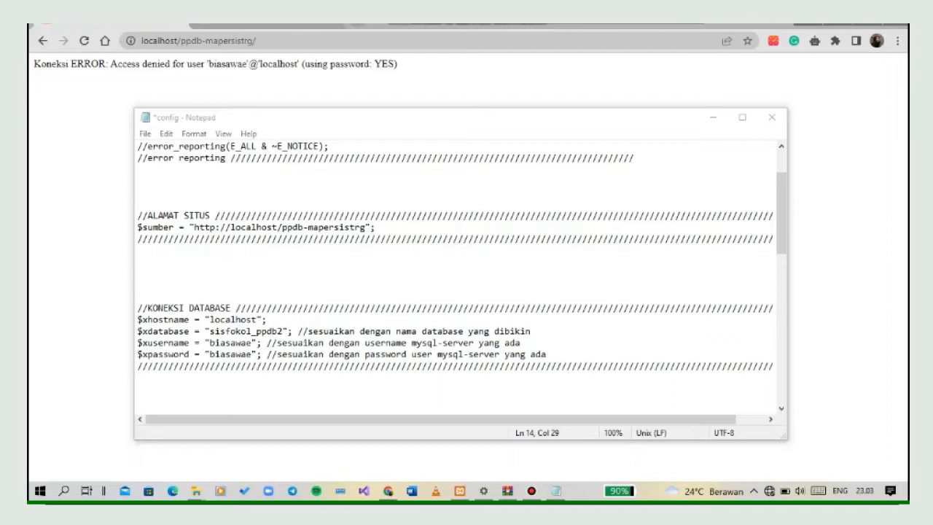
Set the $xdatabase value in the database connection section to ppdb-mapersistrg.
{"action": "left_click_drag", "start_coordinate": [210, 331], "coordinate": [282, 331]}
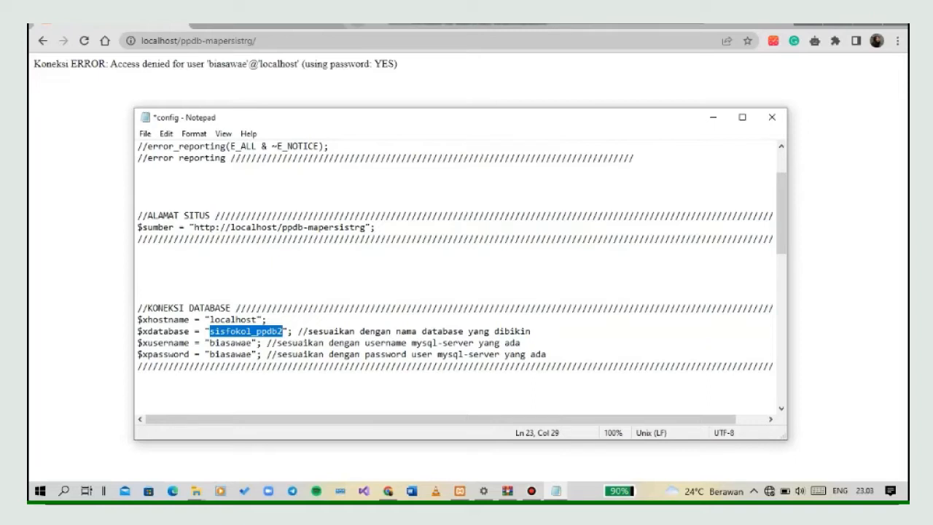
{"action": "type", "text": "ppdb"}
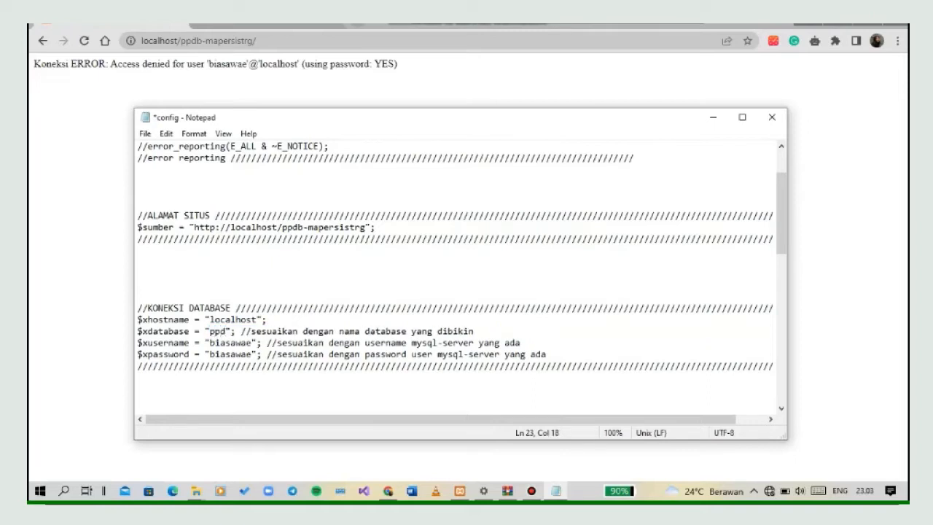
{"action": "type", "text": "-ma"}
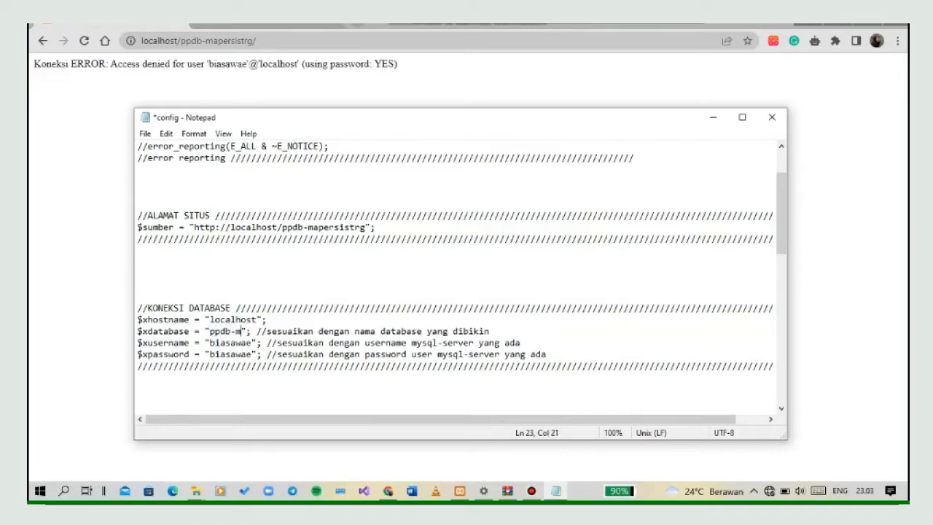
{"action": "type", "text": "persis"}
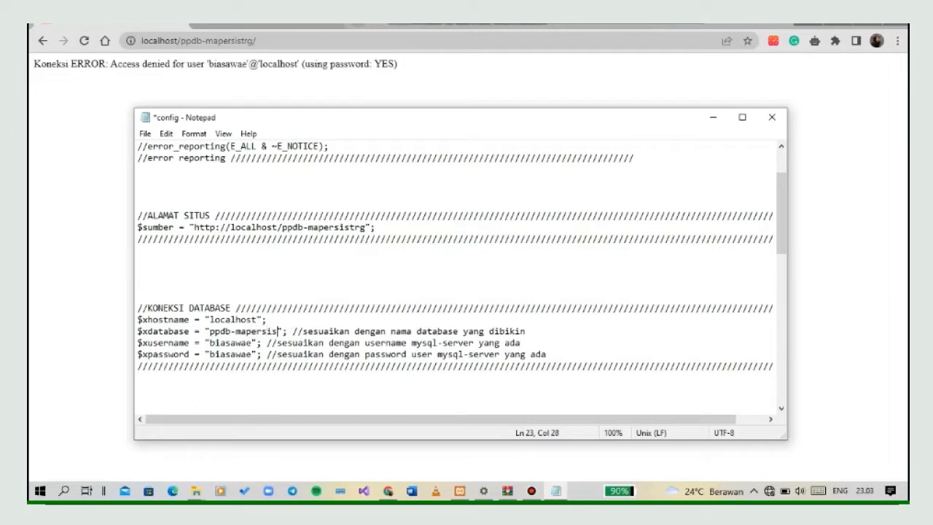
{"action": "type", "text": "trg"}
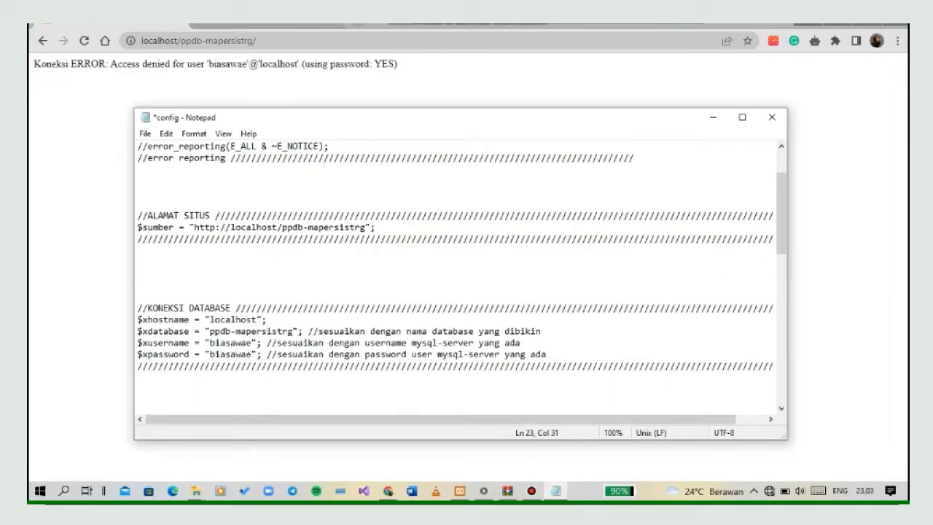
{"action": "key", "text": "alt+Tab"}
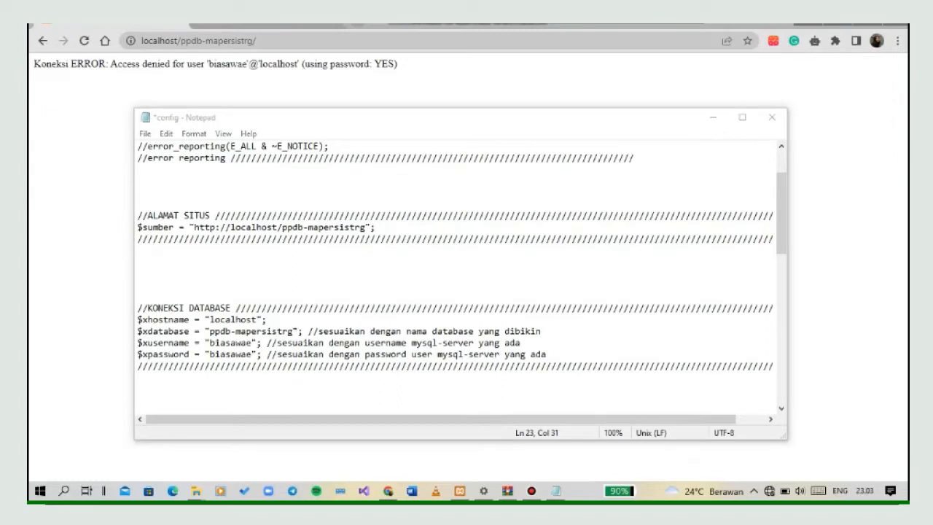
Set $xusername to root and empty the $xpassword value in the database connection section.
{"action": "left_click_drag", "start_coordinate": [215, 343], "coordinate": [252, 344]}
{"action": "type", "text": "root"}
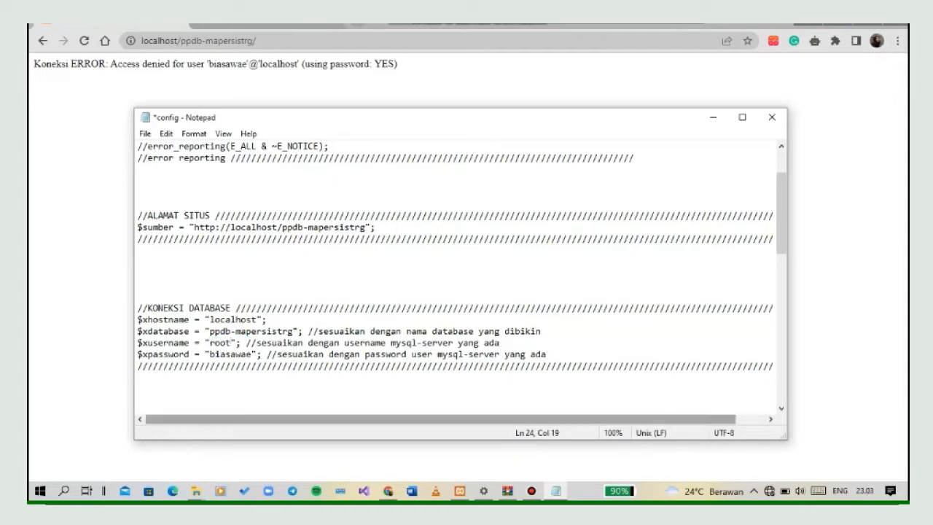
{"action": "left_click_drag", "start_coordinate": [210, 355], "coordinate": [252, 354]}
{"action": "key", "text": "BackSpace"}
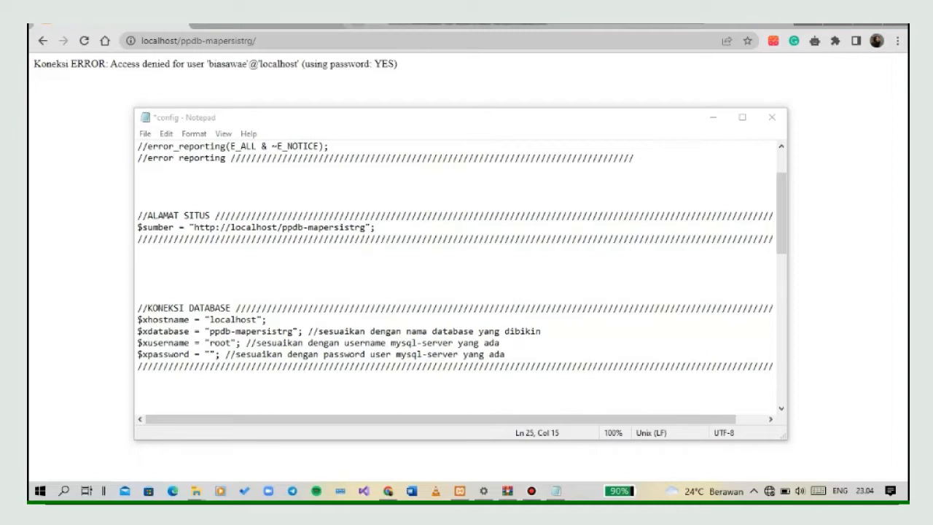
Minimize the config file, reload localhost/ppdb-mapersistrg in the browser and look through the site's home page.
{"action": "left_click", "coordinate": [713, 117]}
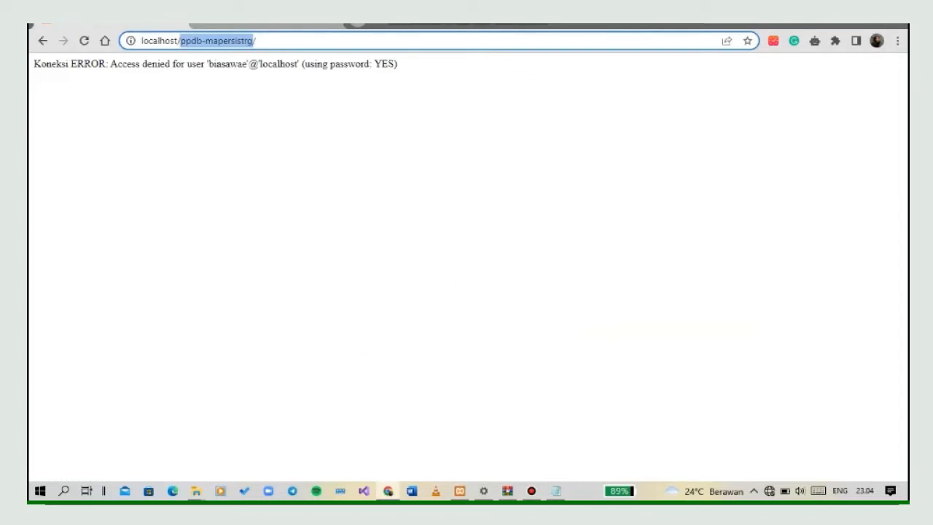
{"action": "key", "text": "Return"}
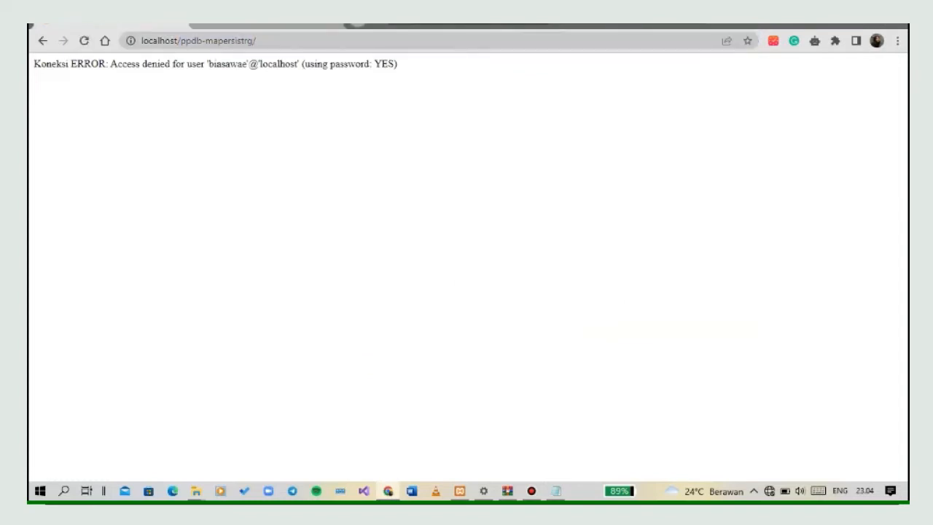
{"action": "key", "text": "F5"}
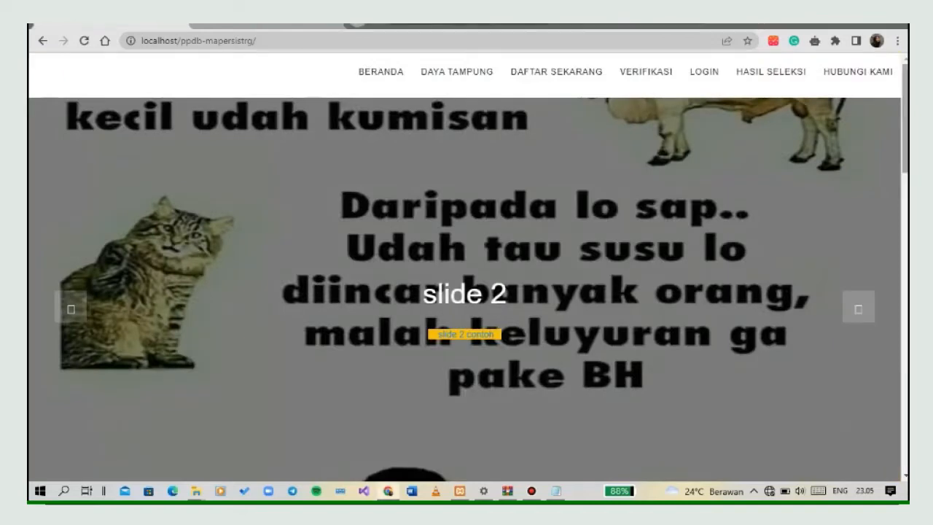
{"action": "scroll", "coordinate": [466, 292], "scroll_direction": "down", "scroll_amount": 3}
{"action": "scroll", "coordinate": [467, 291], "scroll_direction": "down", "scroll_amount": 3}
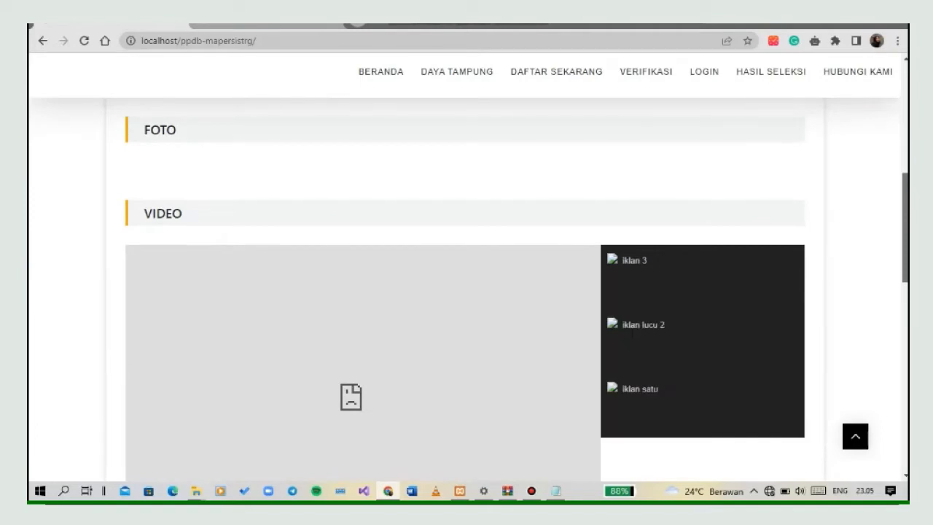
{"action": "scroll", "coordinate": [466, 292], "scroll_direction": "down", "scroll_amount": 5}
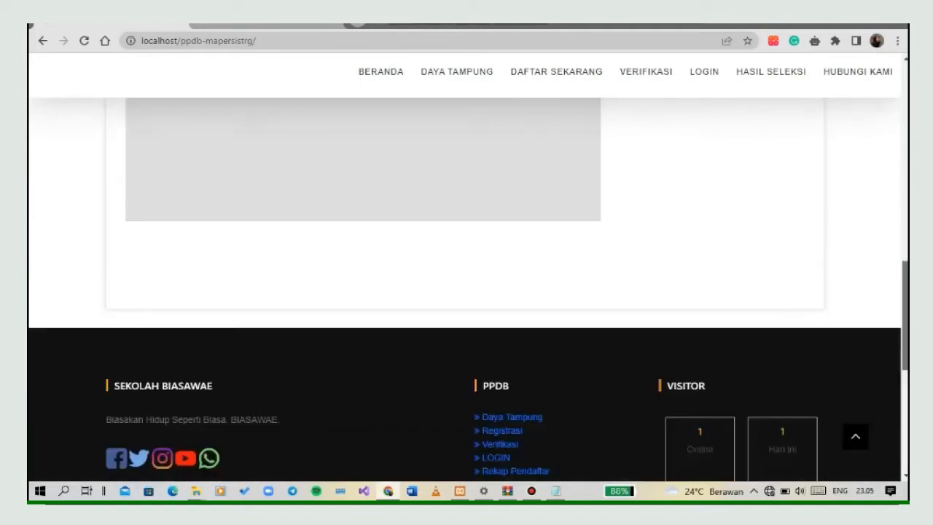
{"action": "scroll", "coordinate": [466, 291], "scroll_direction": "up", "scroll_amount": 8}
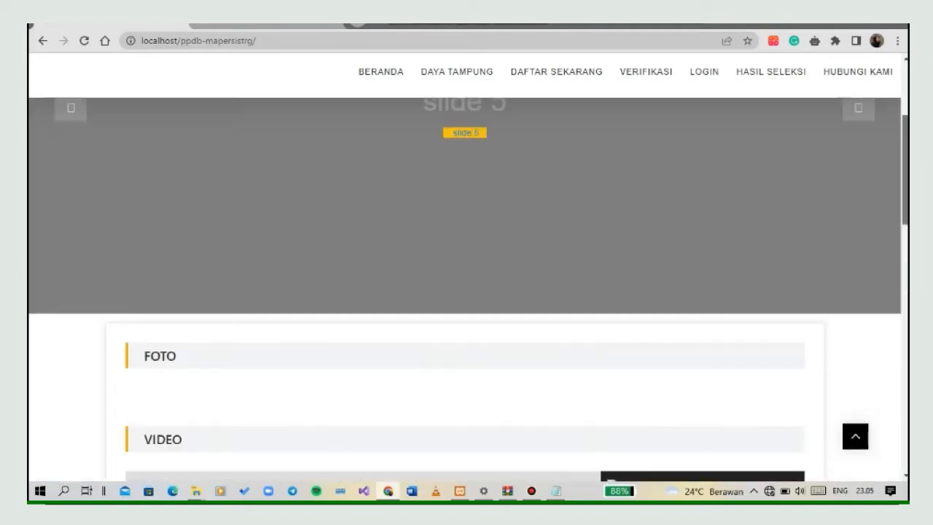
{"action": "left_click_drag", "start_coordinate": [905, 133], "coordinate": [905, 118]}
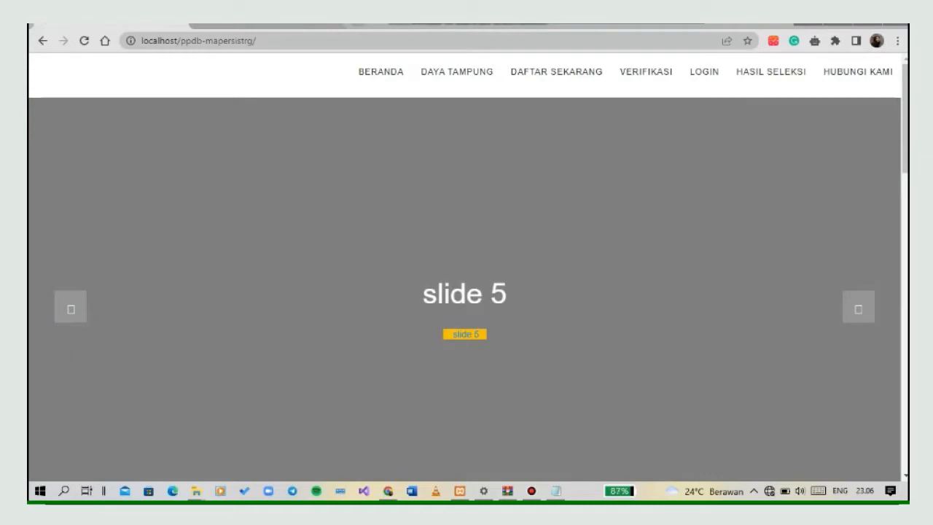
Open the site's admin login page at localhost/ppdb-mapersistrg/admin.
{"action": "left_click", "coordinate": [234, 40]}
{"action": "left_click", "coordinate": [257, 41]}
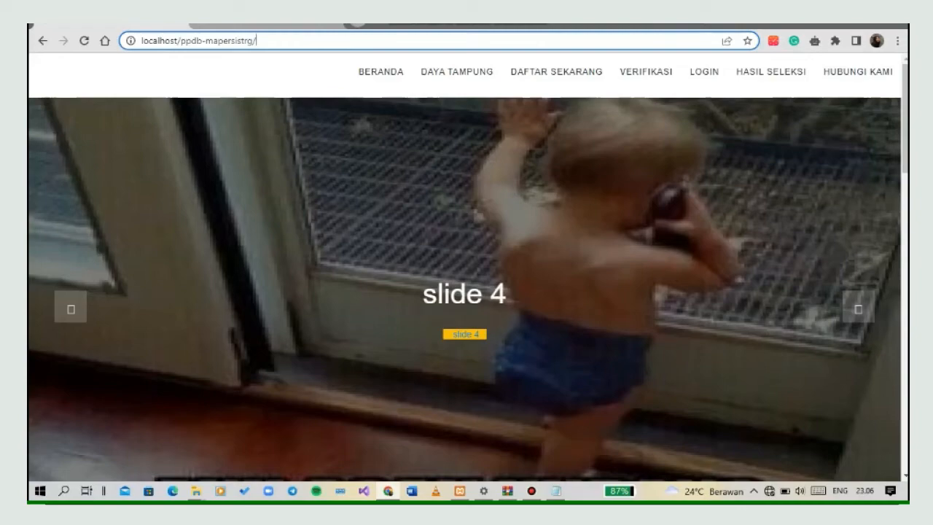
{"action": "type", "text": "ad"}
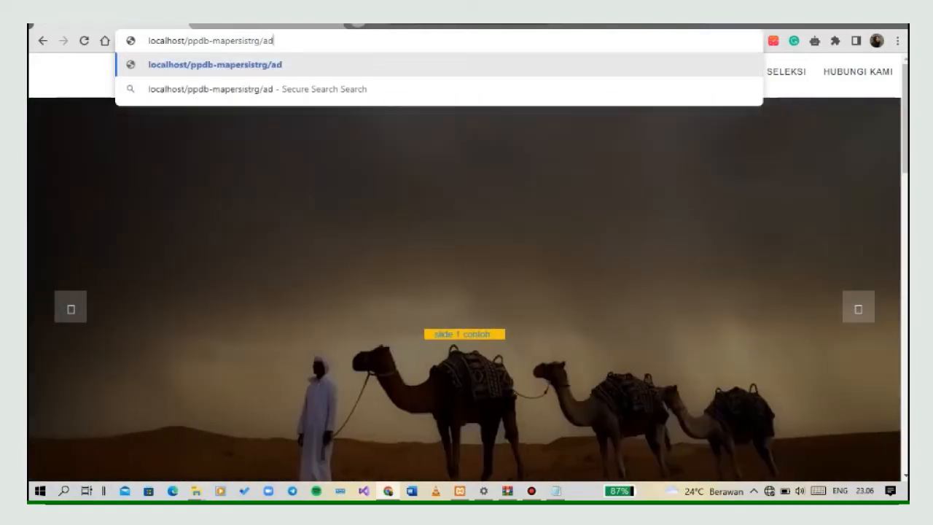
{"action": "type", "text": "min"}
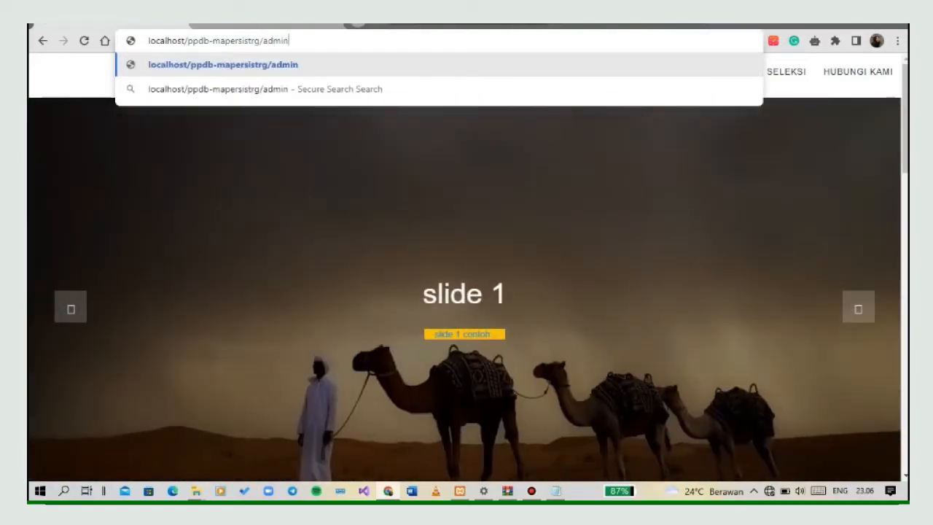
{"action": "key", "text": "Return"}
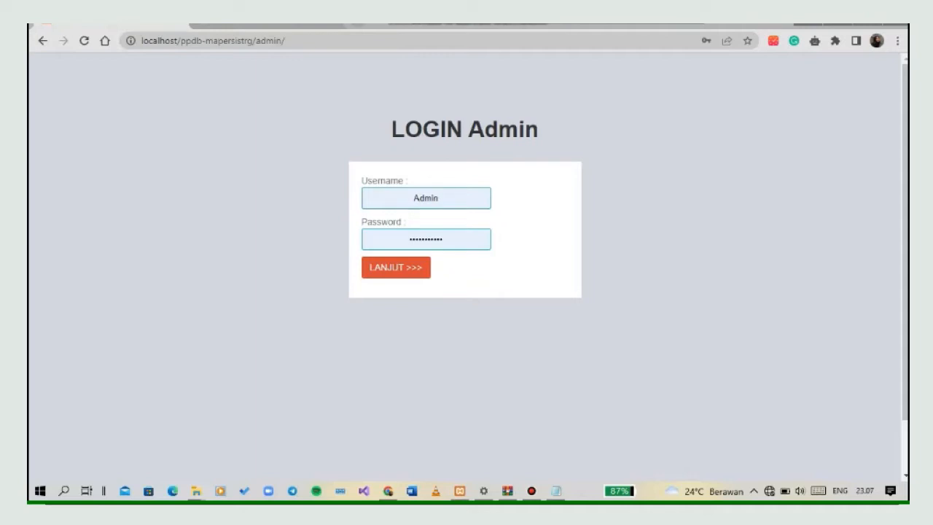
Replace the prefilled password with the admin account's password, log in as Admin and look over the dashboard.
{"action": "left_click", "coordinate": [443, 239]}
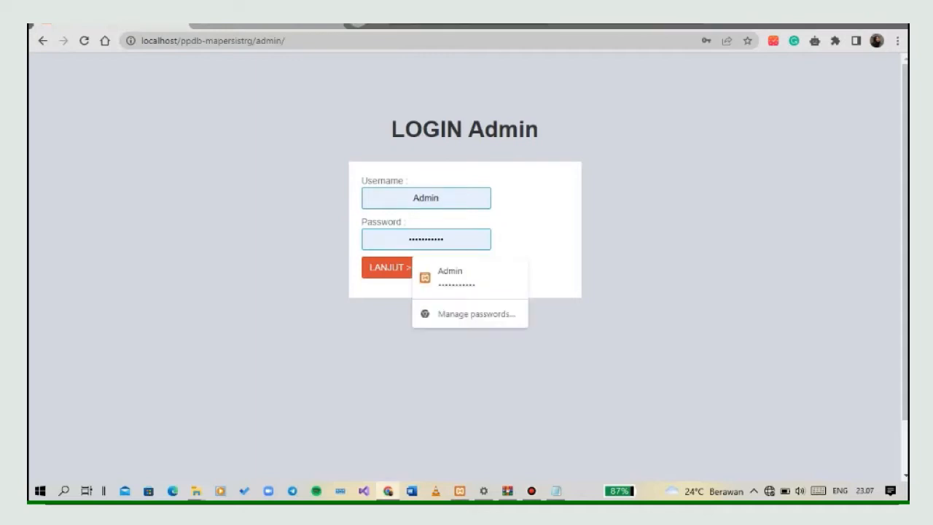
{"action": "key", "text": "BackSpace"}
{"action": "key", "text": "BackSpace"}
{"action": "key", "text": "BackSpace"}
{"action": "key", "text": "BackSpace"}
{"action": "key", "text": "BackSpace"}
{"action": "key", "text": "BackSpace"}
{"action": "key", "text": "BackSpace"}
{"action": "key", "text": "BackSpace"}
{"action": "key", "text": "BackSpace"}
{"action": "key", "text": "BackSpace"}
{"action": "key", "text": "BackSpace"}
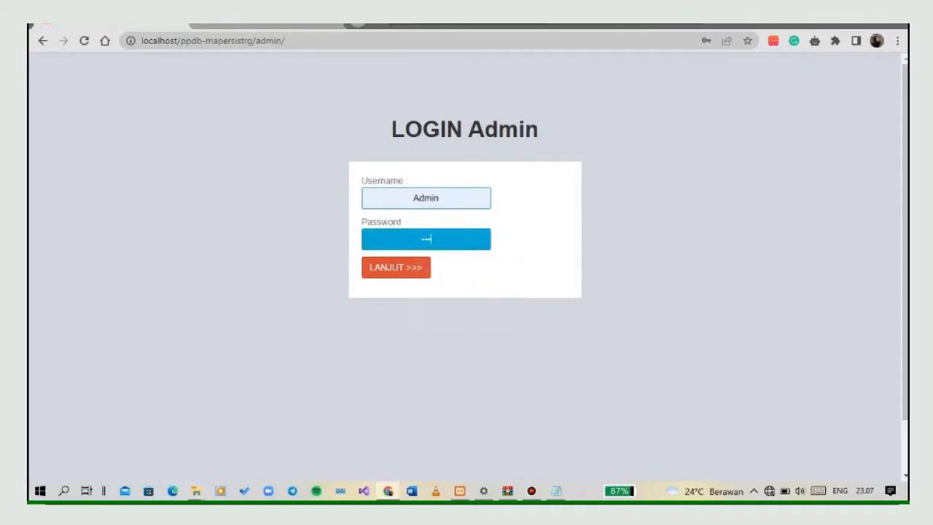
{"action": "type", "text": "•••••••••"}
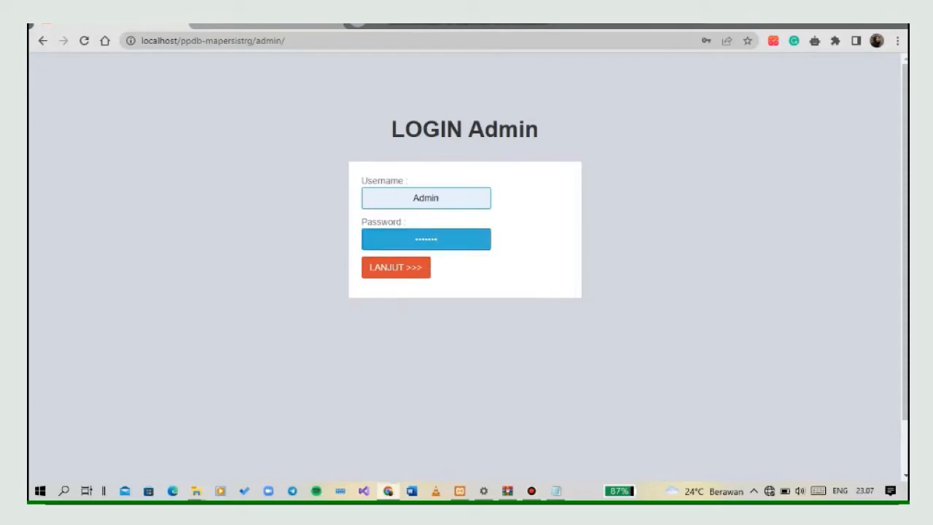
{"action": "left_click", "coordinate": [396, 267]}
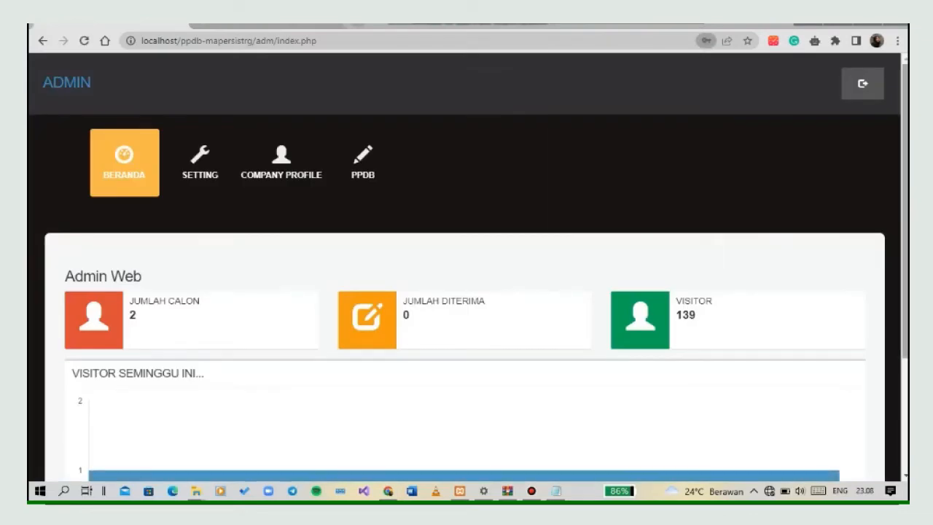
{"action": "scroll", "coordinate": [466, 292], "scroll_direction": "down", "scroll_amount": 1}
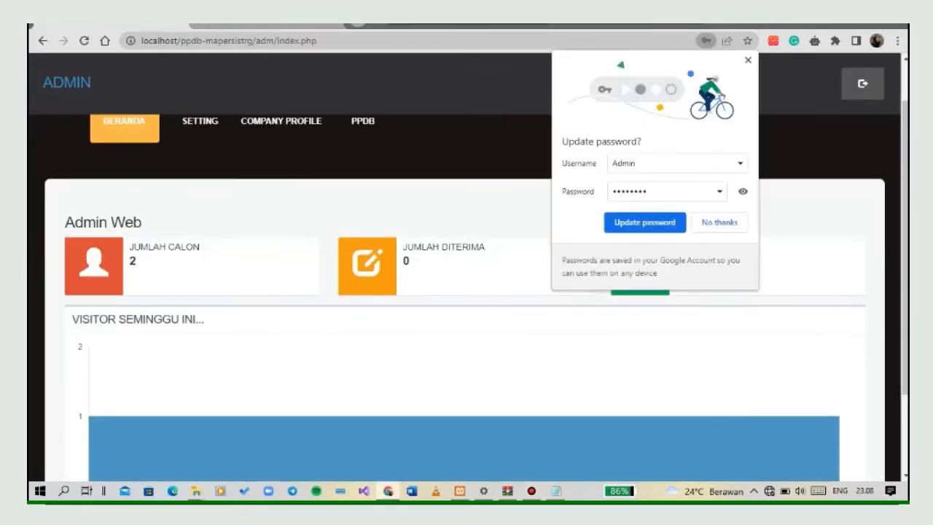
Dismiss the browser's offer to update the saved password and look over the admin dashboard's statistics and weekly visitor chart.
{"action": "left_click", "coordinate": [748, 60]}
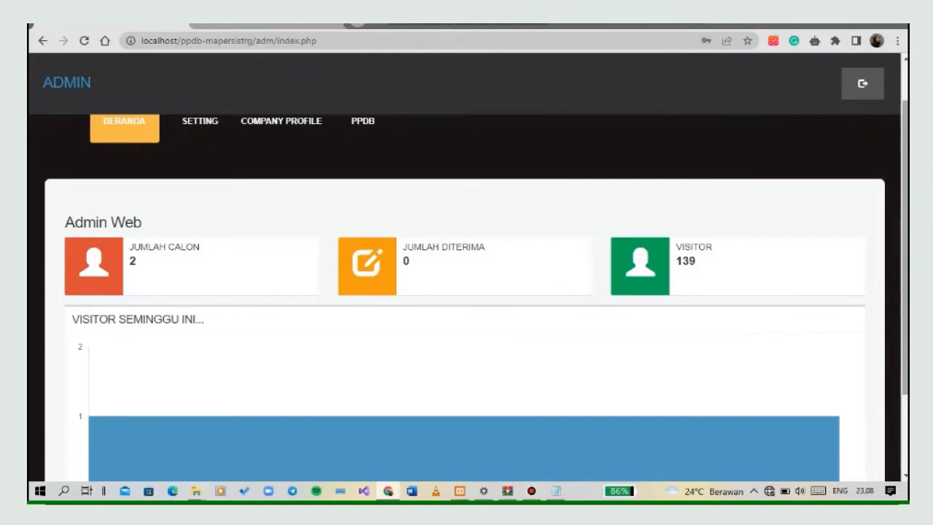
{"action": "scroll", "coordinate": [467, 292], "scroll_direction": "down", "scroll_amount": 2}
{"action": "scroll", "coordinate": [466, 291], "scroll_direction": "down", "scroll_amount": 1}
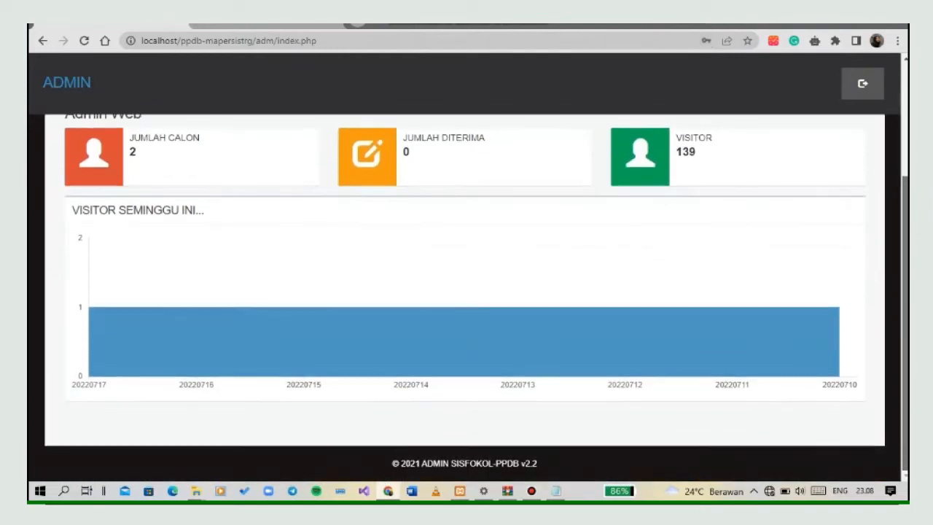
{"action": "scroll", "coordinate": [467, 292], "scroll_direction": "up", "scroll_amount": 3}
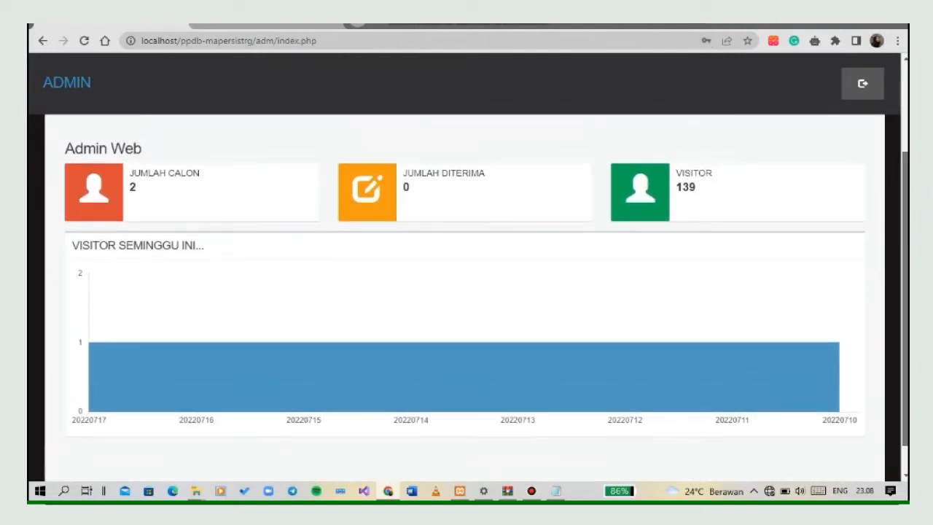
{"action": "scroll", "coordinate": [466, 291], "scroll_direction": "up", "scroll_amount": 1}
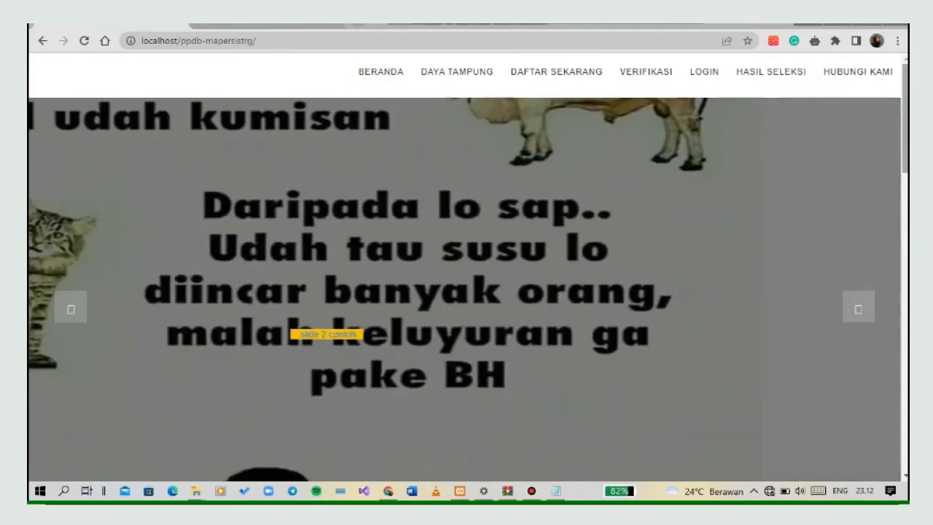
Look through the public home page of localhost/ppdb-mapersistrg and open the Daya Tampung page.
{"action": "scroll", "coordinate": [465, 291], "scroll_direction": "down", "scroll_amount": 2}
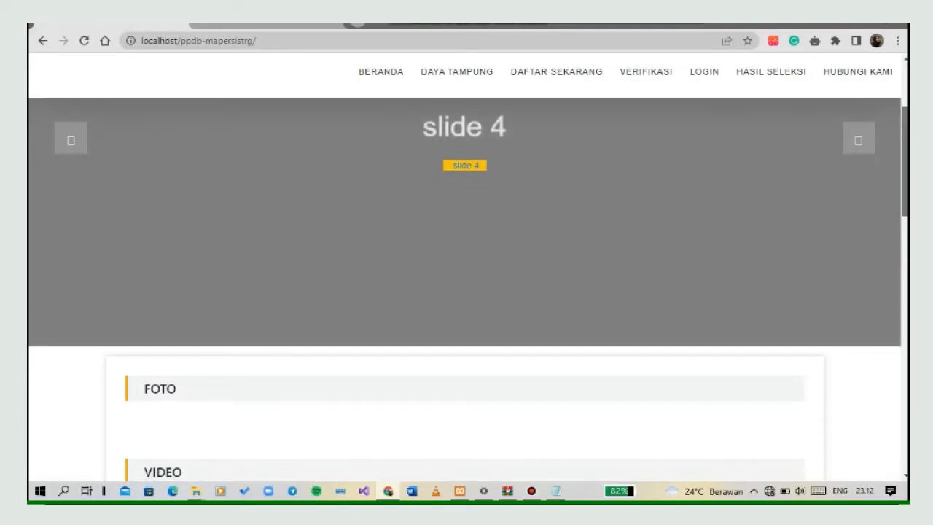
{"action": "scroll", "coordinate": [466, 291], "scroll_direction": "down", "scroll_amount": 3}
{"action": "scroll", "coordinate": [466, 291], "scroll_direction": "down", "scroll_amount": 2}
{"action": "scroll", "coordinate": [467, 291], "scroll_direction": "down", "scroll_amount": 3}
{"action": "scroll", "coordinate": [466, 292], "scroll_direction": "up", "scroll_amount": 4}
{"action": "scroll", "coordinate": [466, 291], "scroll_direction": "up", "scroll_amount": 5}
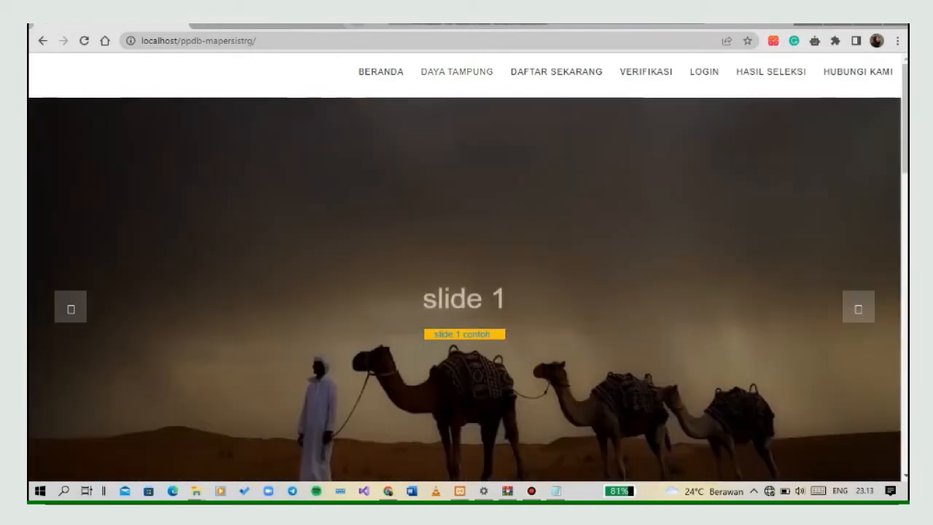
{"action": "left_click", "coordinate": [457, 71]}
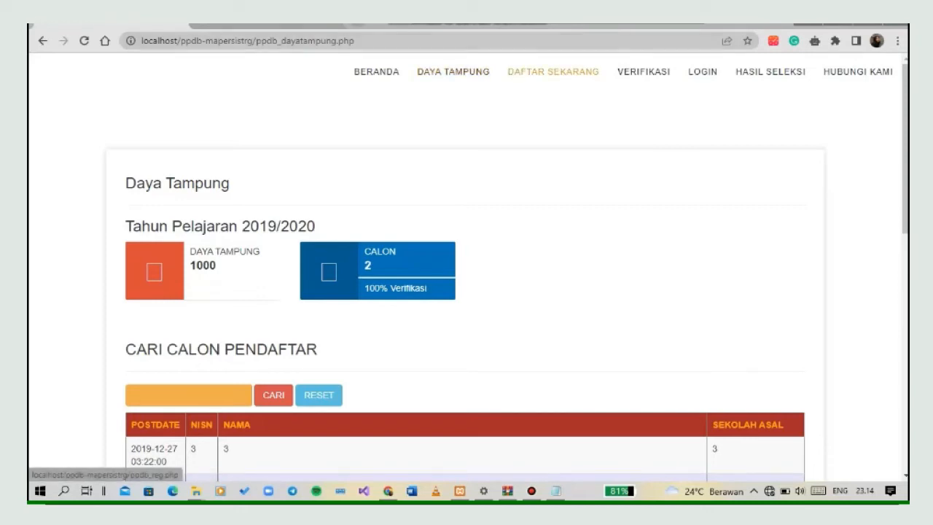
Open the Daftar Sekarang registration form, look through its sections and decline the Bandicam purchase prompt.
{"action": "left_click", "coordinate": [554, 71]}
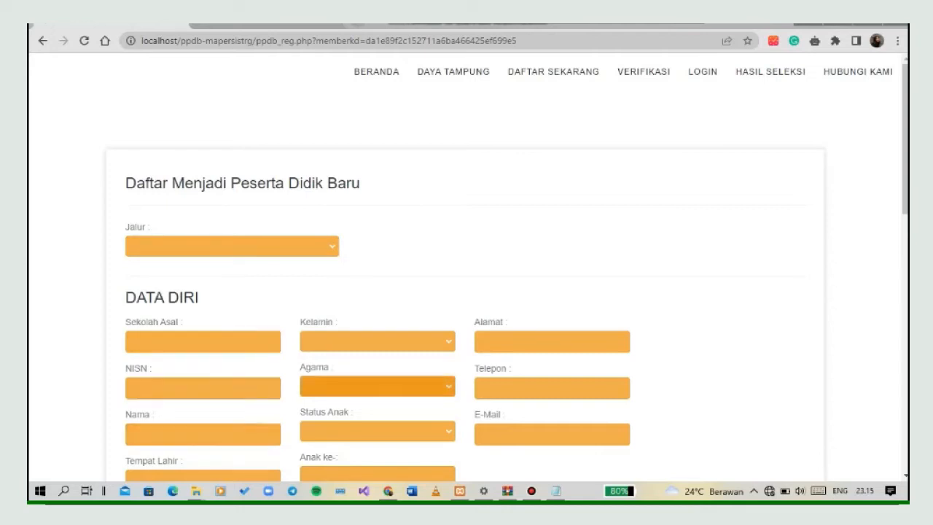
{"action": "scroll", "coordinate": [466, 291], "scroll_direction": "down", "scroll_amount": 2}
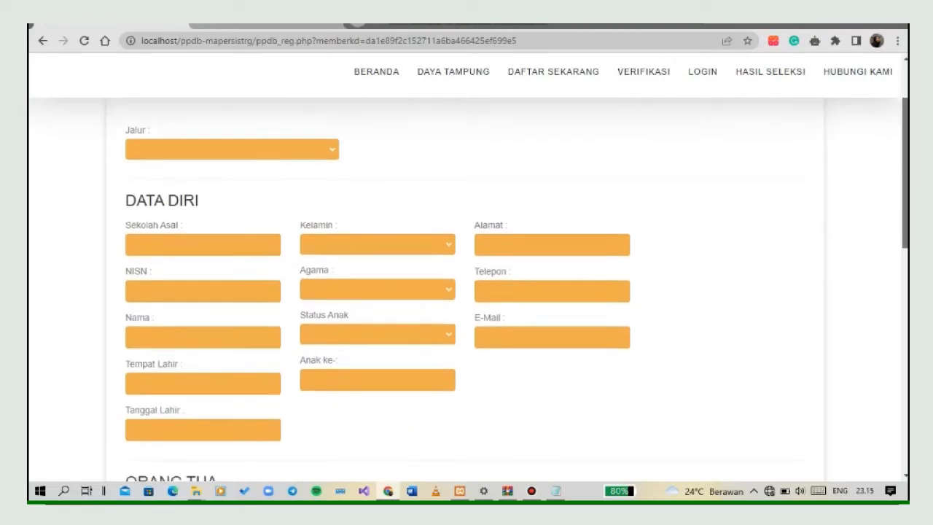
{"action": "scroll", "coordinate": [467, 291], "scroll_direction": "down", "scroll_amount": 2}
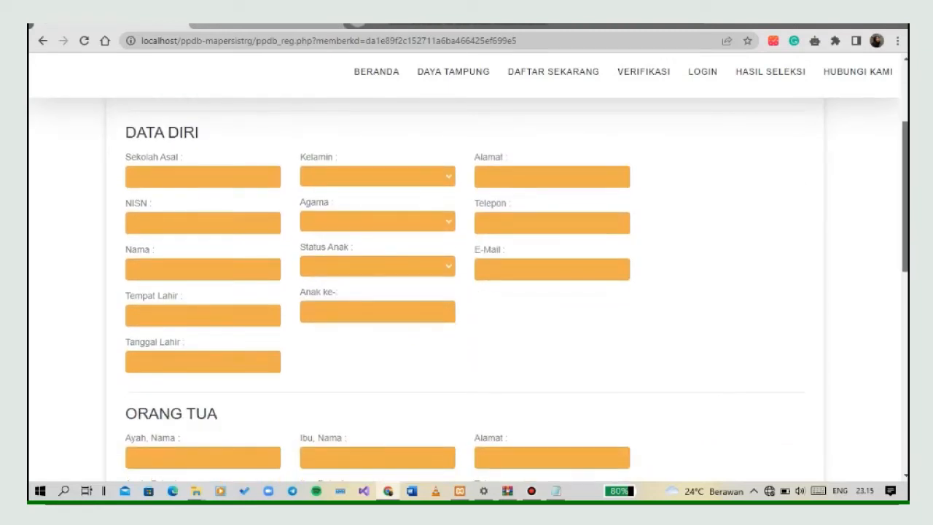
{"action": "scroll", "coordinate": [467, 292], "scroll_direction": "down", "scroll_amount": 5}
{"action": "scroll", "coordinate": [467, 292], "scroll_direction": "down", "scroll_amount": 1}
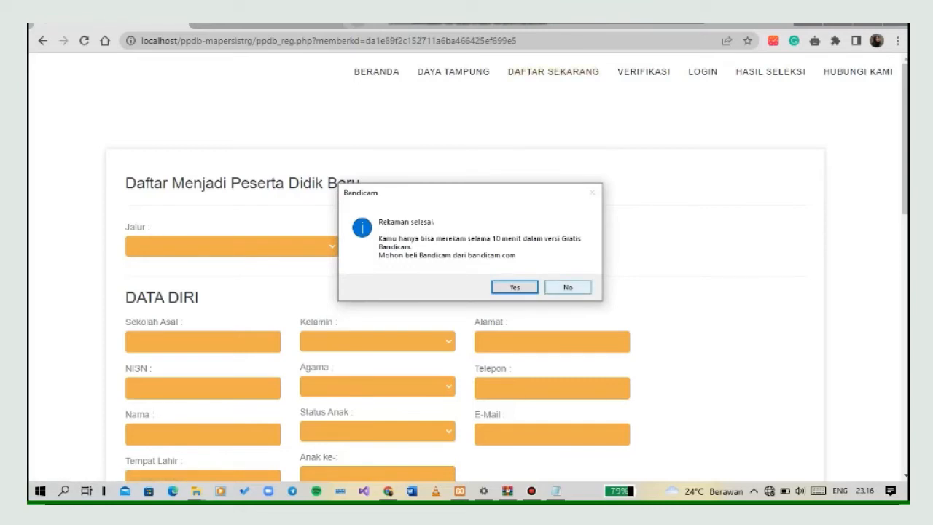
{"action": "left_click", "coordinate": [568, 288]}
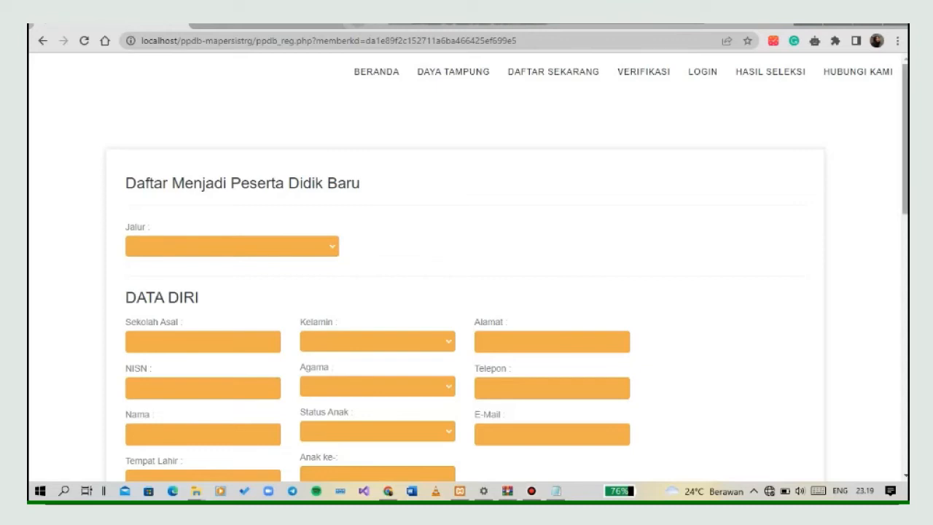
Set Jalur to REGULER and fill in Sekolah Asal with SMPN 2 GARUT in the registration form.
{"action": "scroll", "coordinate": [905, 146], "scroll_direction": "down", "scroll_amount": 1}
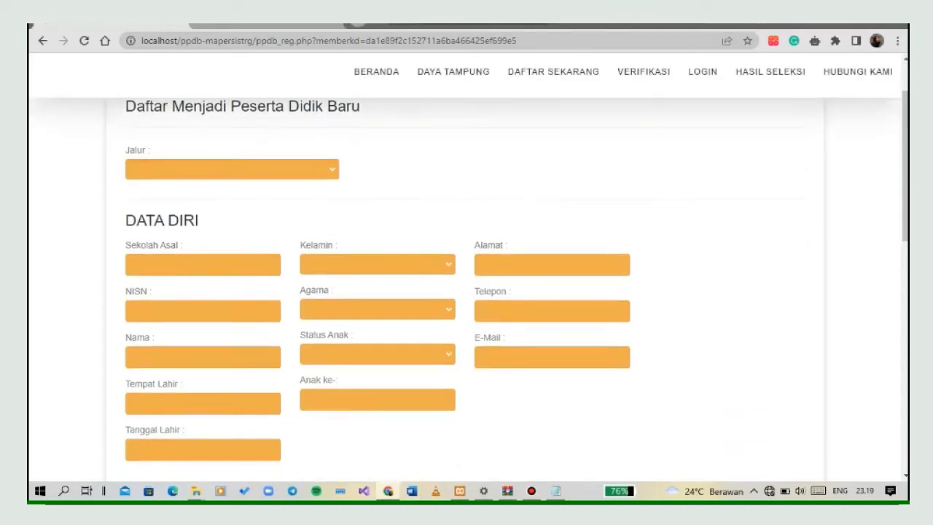
{"action": "left_click", "coordinate": [232, 169]}
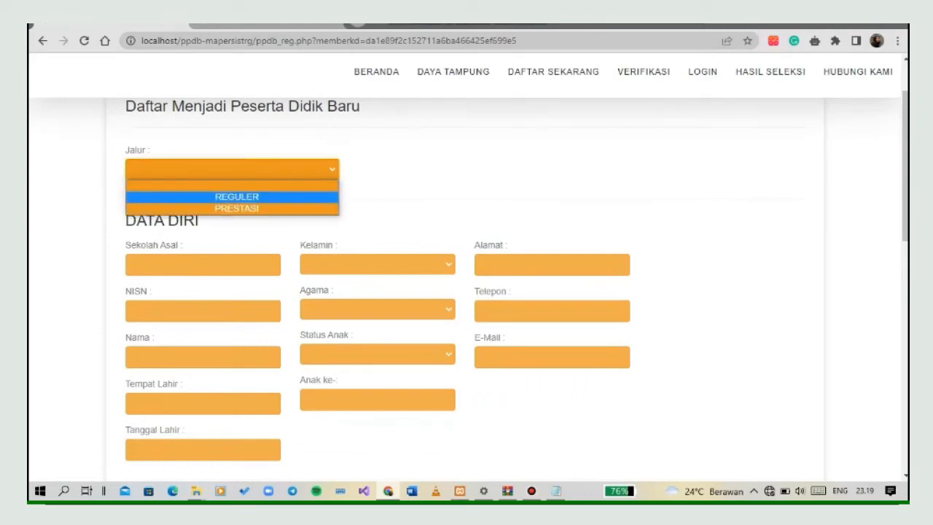
{"action": "left_click", "coordinate": [232, 197]}
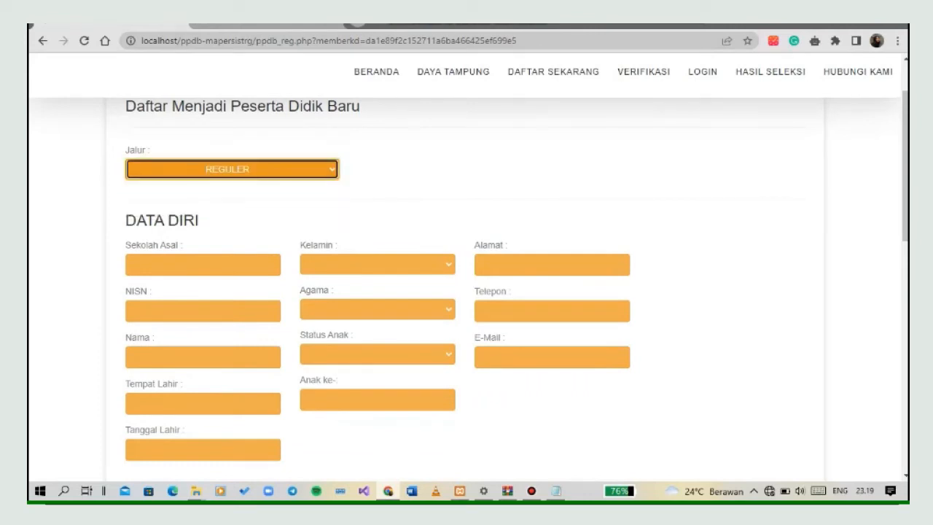
{"action": "left_click", "coordinate": [202, 264]}
{"action": "type", "text": "s"}
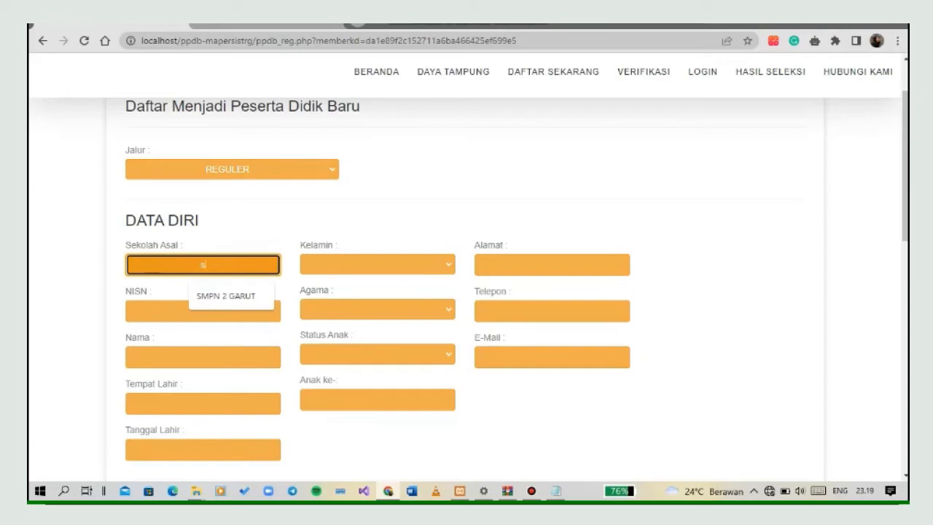
{"action": "left_click", "coordinate": [226, 297]}
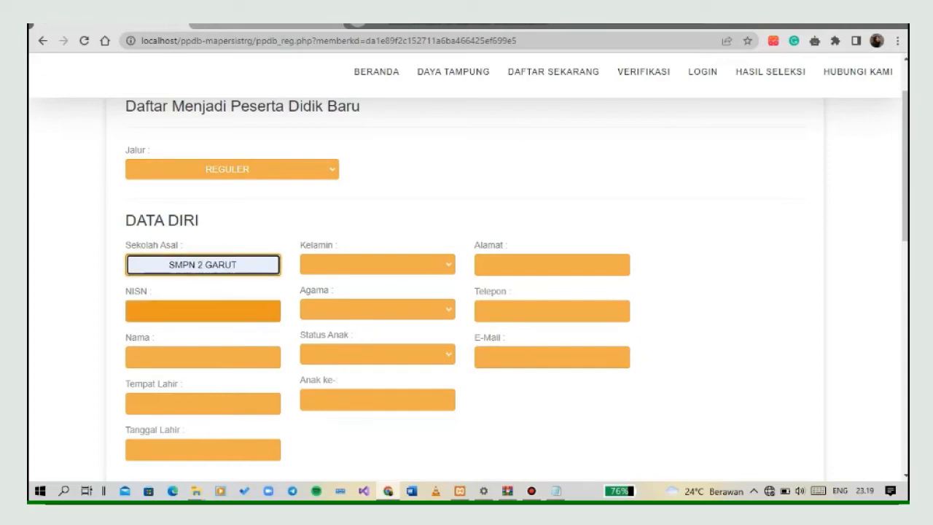
Enter the applicant's NISN student number and full name in the DATA DIRI section.
{"action": "left_click", "coordinate": [207, 311]}
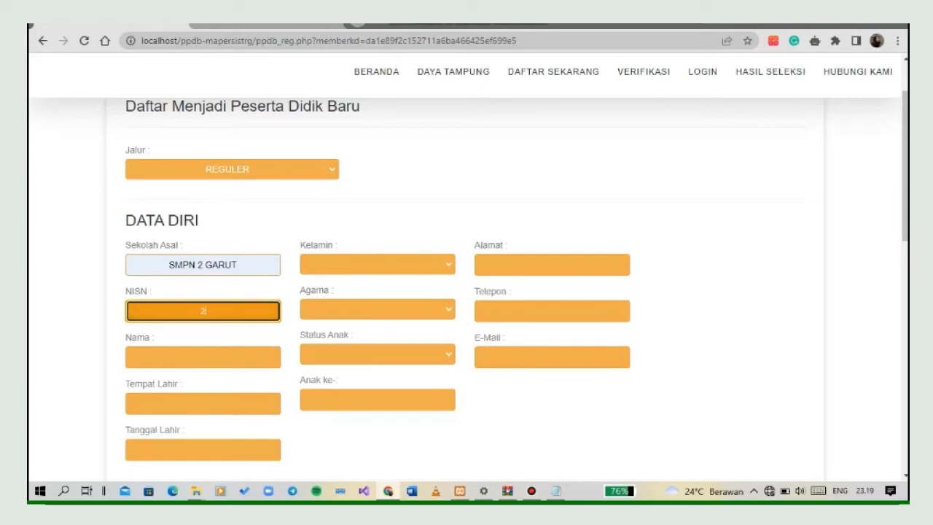
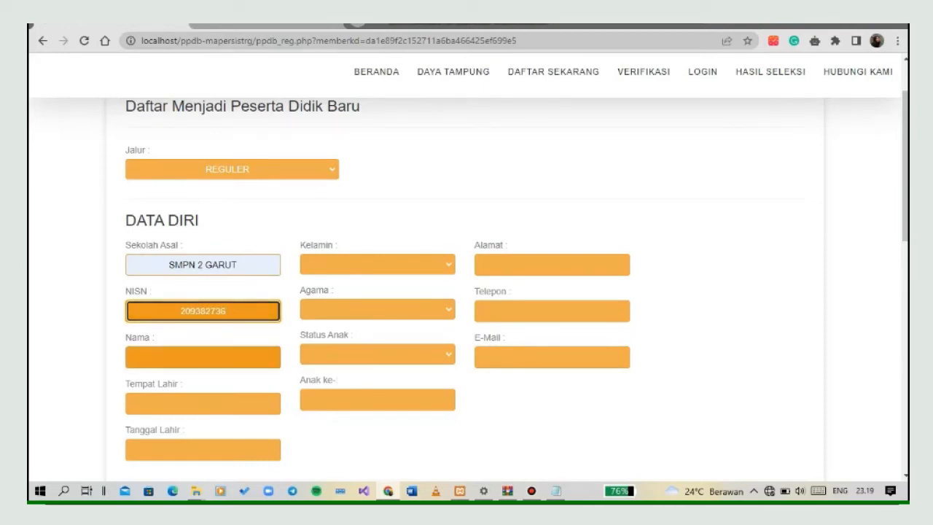
{"action": "left_click", "coordinate": [207, 357]}
{"action": "key", "text": "Down"}
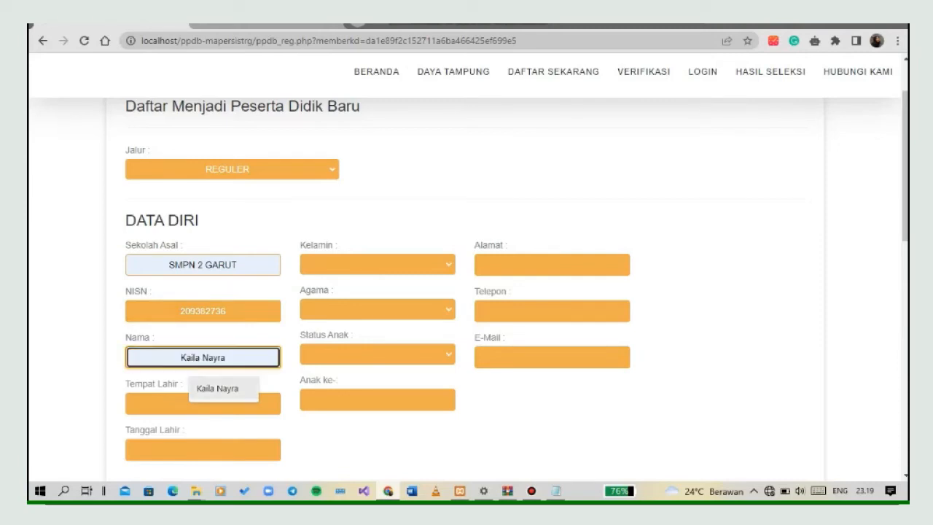
{"action": "key", "text": "Return"}
Fill in Tempat Lahir with Bandung and enter the applicant's date of birth in Tanggal Lahir.
{"action": "left_click", "coordinate": [204, 404]}
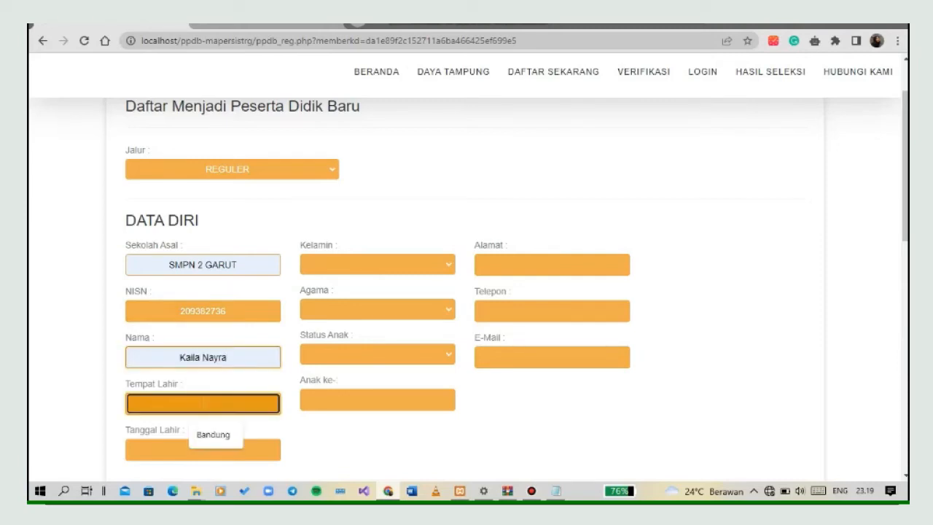
{"action": "key", "text": "Down"}
{"action": "key", "text": "Return"}
{"action": "left_click", "coordinate": [203, 449]}
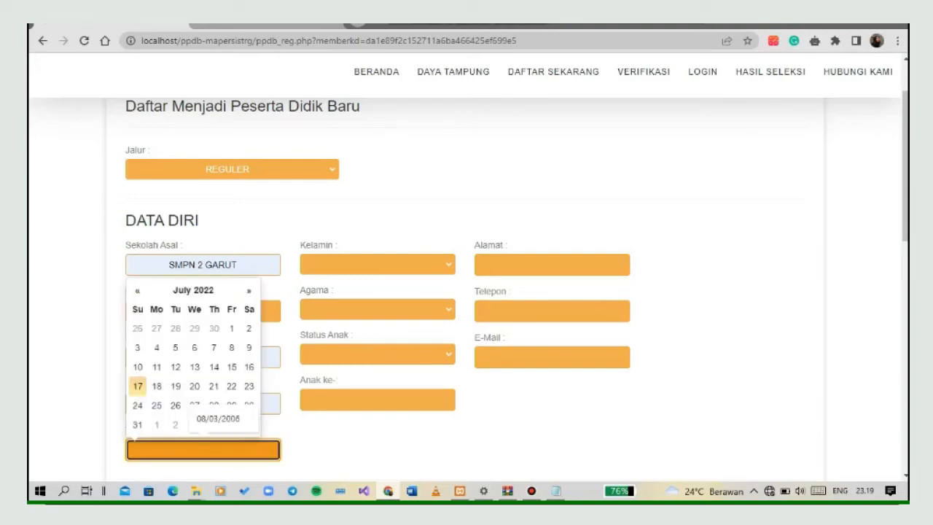
{"action": "key", "text": "Down"}
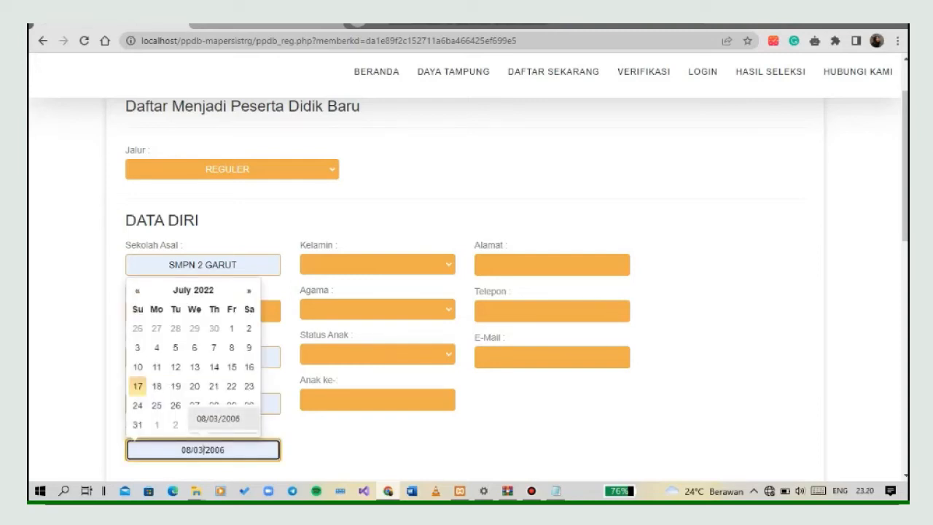
{"action": "key", "text": "Return"}
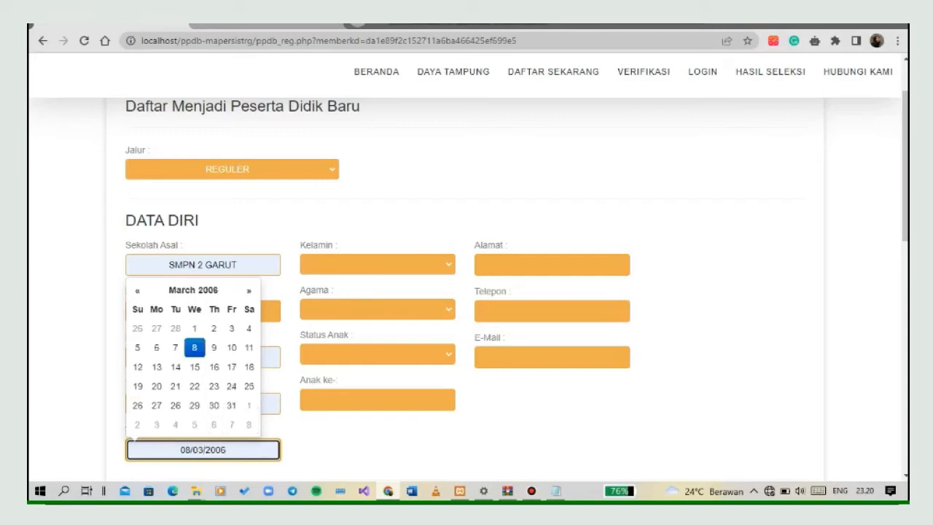
Set the applicant's Kelamin to Perempuan and Agama to Islam.
{"action": "left_click", "coordinate": [378, 264]}
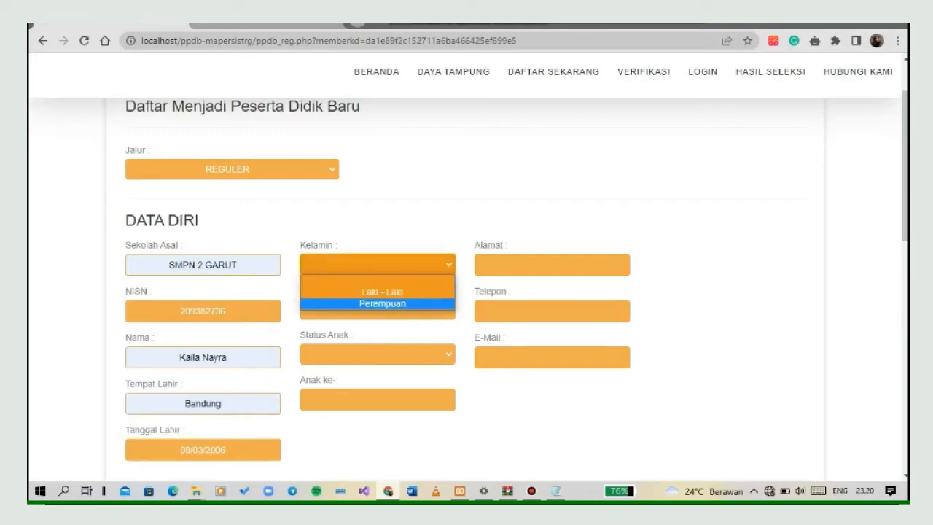
{"action": "left_click", "coordinate": [382, 304]}
{"action": "left_click", "coordinate": [379, 310]}
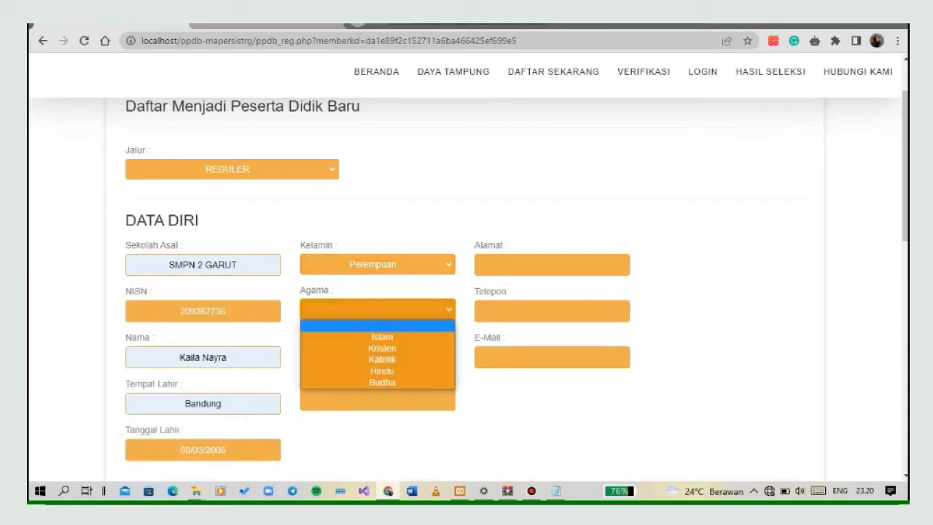
{"action": "key", "text": "Return"}
Set the applicant's Status Anak to Kandung and Anak ke- to 5.
{"action": "left_click", "coordinate": [378, 354]}
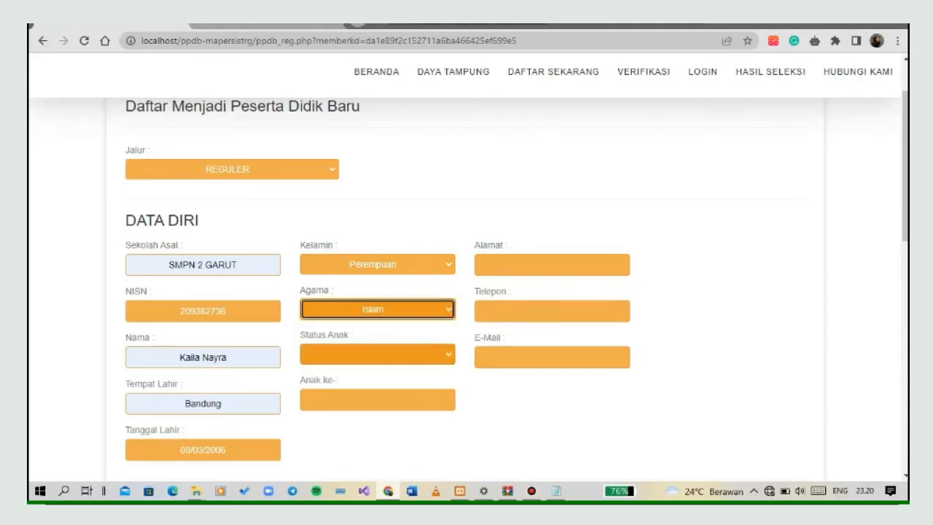
{"action": "left_click", "coordinate": [377, 382]}
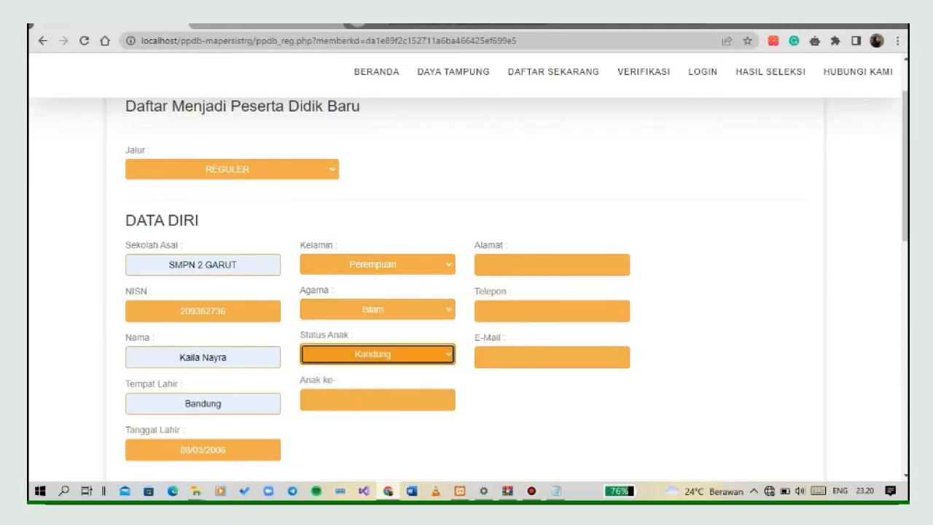
{"action": "left_click", "coordinate": [378, 399]}
{"action": "left_click", "coordinate": [378, 430]}
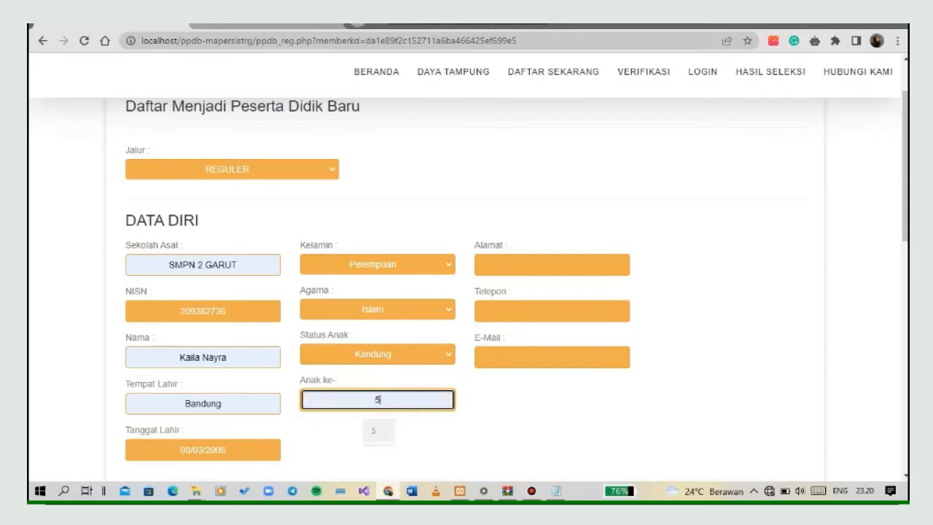
Enter the applicant's address in the Alamat field of the DATA DIRI section.
{"action": "left_click", "coordinate": [553, 265]}
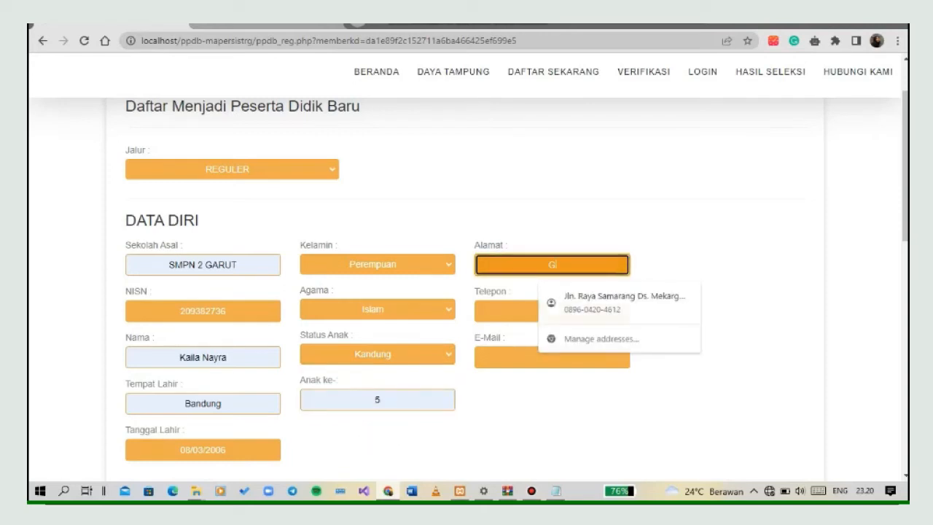
{"action": "type", "text": "Garut Kota"}
Enter the applicant's phone number in the Telepon field and correct its mistyped digits.
{"action": "left_click", "coordinate": [552, 311]}
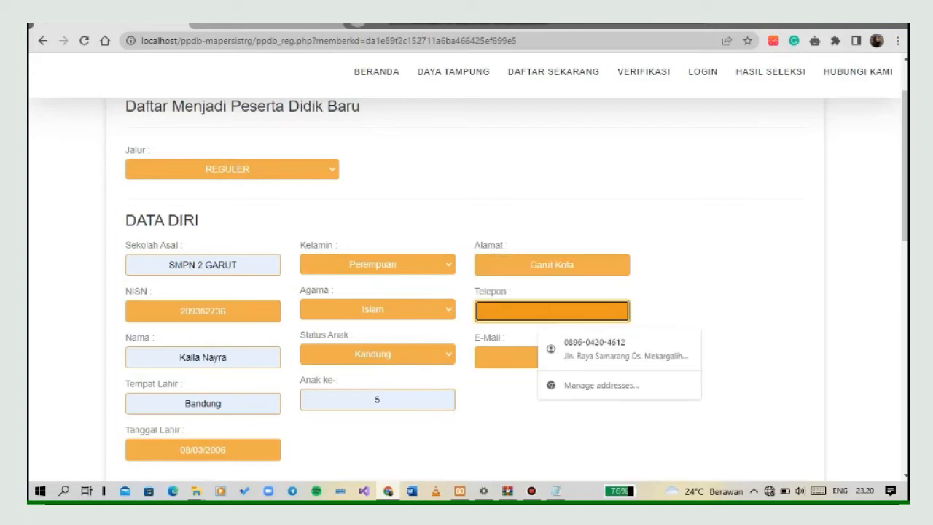
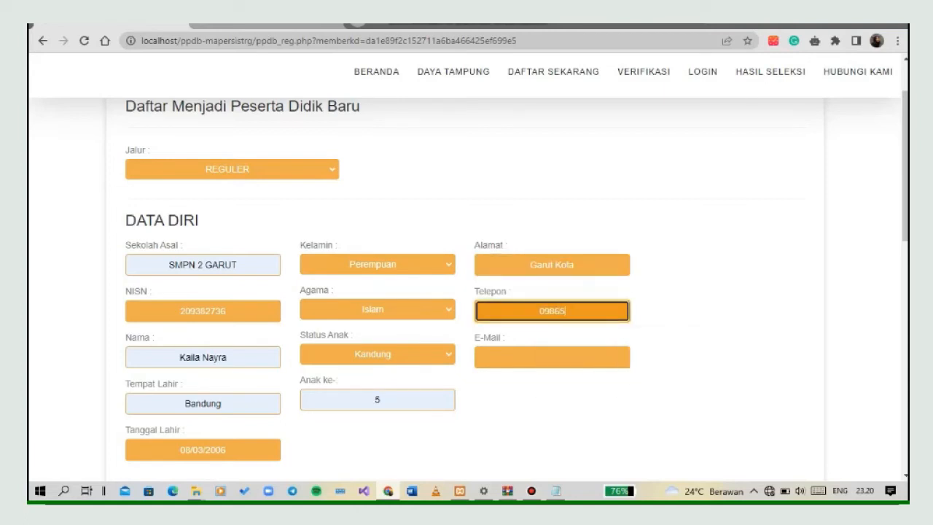
{"action": "double_click", "coordinate": [529, 311]}
{"action": "left_click", "coordinate": [529, 311]}
{"action": "type", "text": "8"}
{"action": "key", "text": "BackSpace"}
{"action": "key", "text": "BackSpace"}
Fill in the applicant's e-mail address in the DATA DIRI section from the saved suggestion.
{"action": "left_click", "coordinate": [552, 357]}
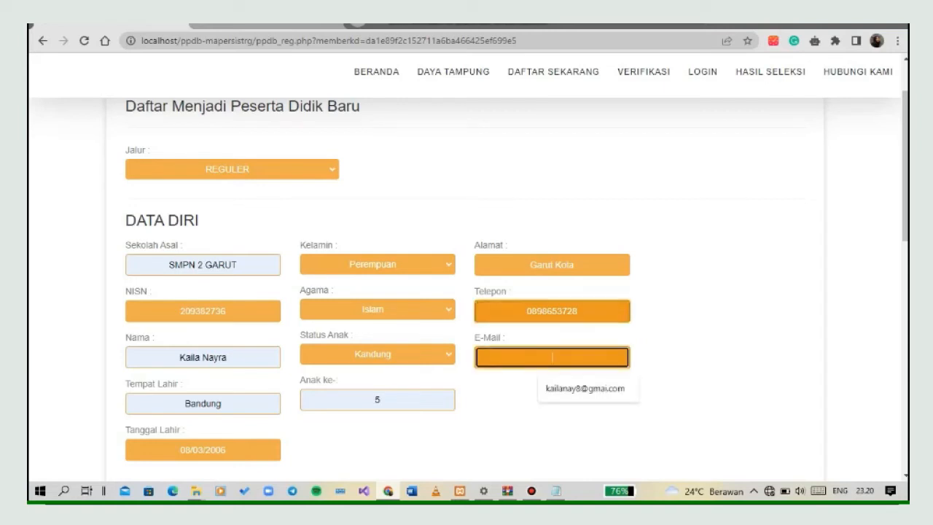
{"action": "key", "text": "Down"}
{"action": "key", "text": "Return"}
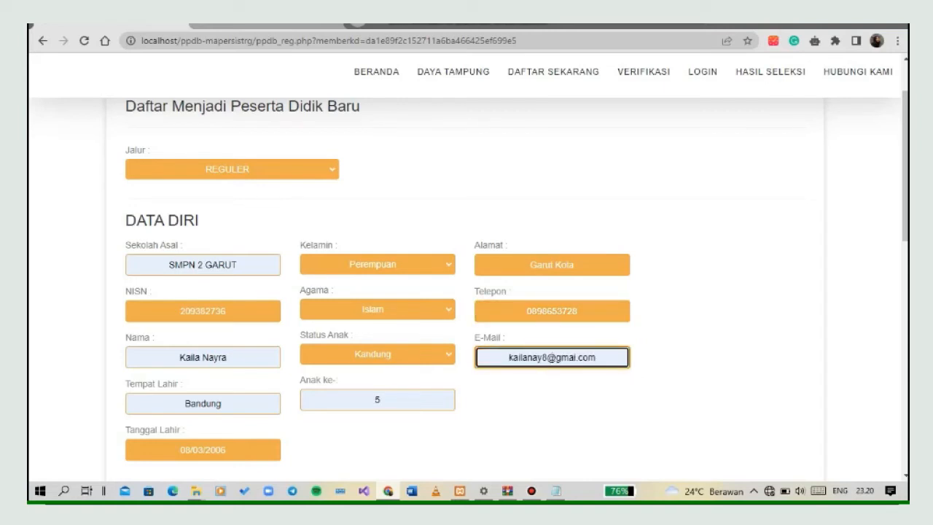
{"action": "scroll", "coordinate": [466, 292], "scroll_direction": "down", "scroll_amount": 3}
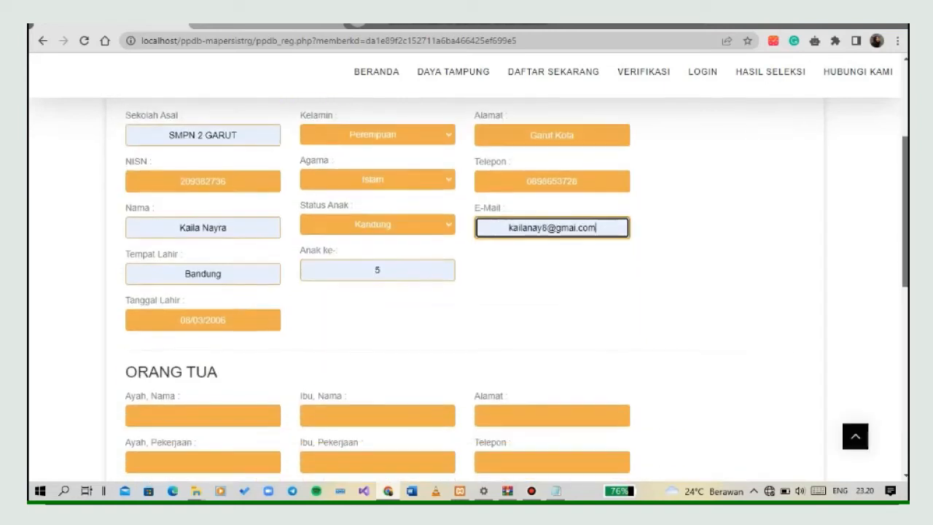
Fill in the father's name and the mother's name in the ORANG TUA section from the saved suggestions.
{"action": "scroll", "coordinate": [466, 292], "scroll_direction": "down", "scroll_amount": 1}
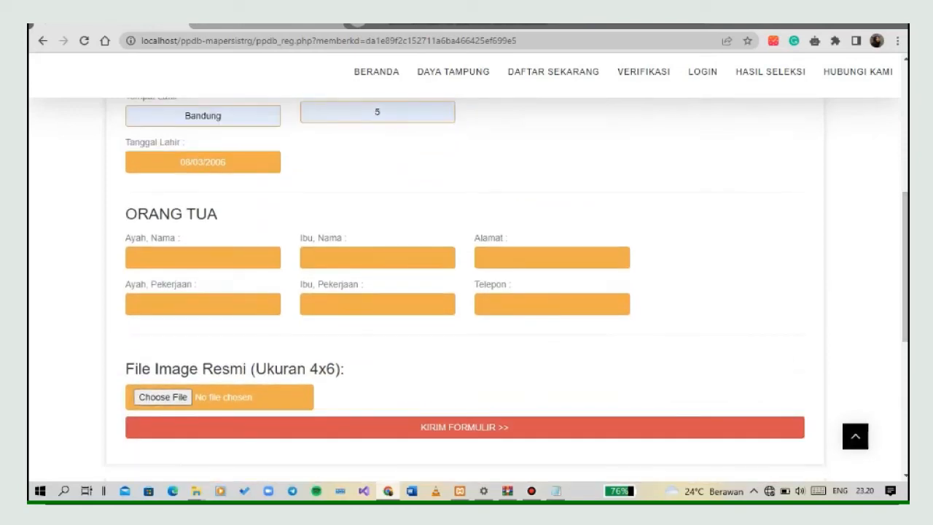
{"action": "left_click", "coordinate": [204, 258]}
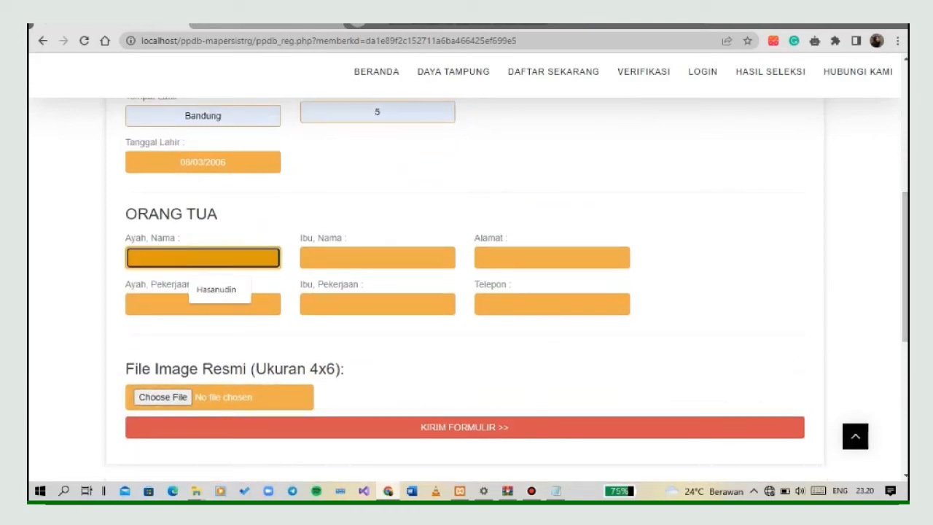
{"action": "key", "text": "Down"}
{"action": "left_click", "coordinate": [220, 290]}
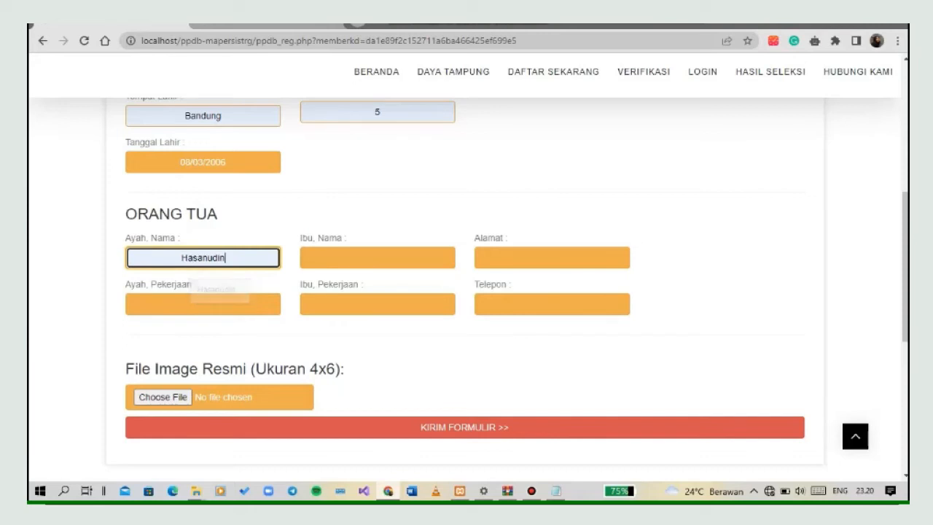
{"action": "left_click", "coordinate": [377, 257]}
{"action": "left_click", "coordinate": [389, 289]}
Enter the parents' address in the Alamat field of the ORANG TUA section.
{"action": "left_click", "coordinate": [552, 258]}
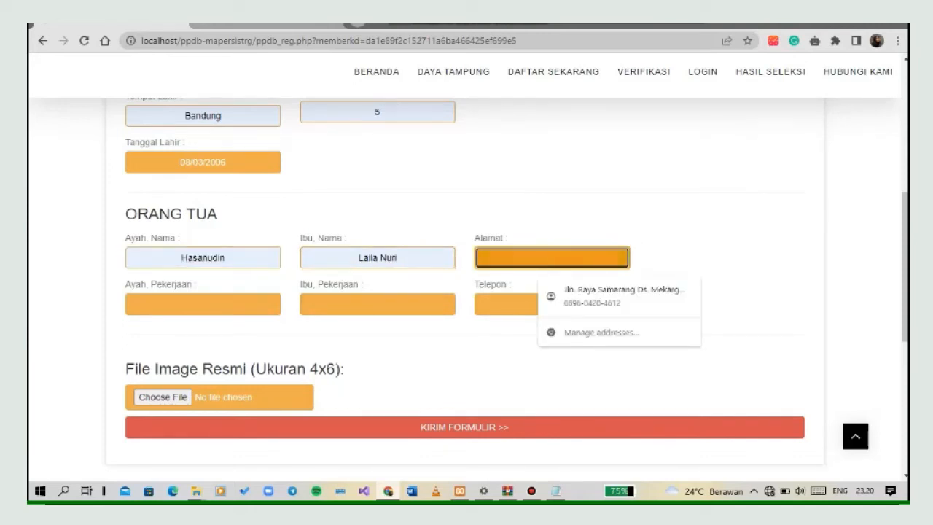
{"action": "type", "text": "gal"}
{"action": "type", "text": "ru"}
{"action": "type", "text": "t Kota"}
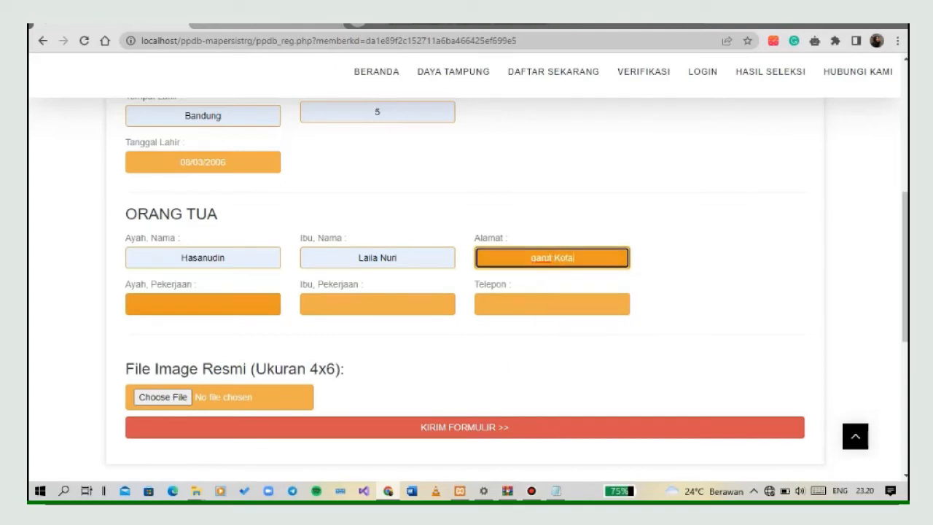
Set both the father's and the mother's Pekerjaan to Guru.
{"action": "left_click", "coordinate": [208, 305]}
{"action": "key", "text": "Return"}
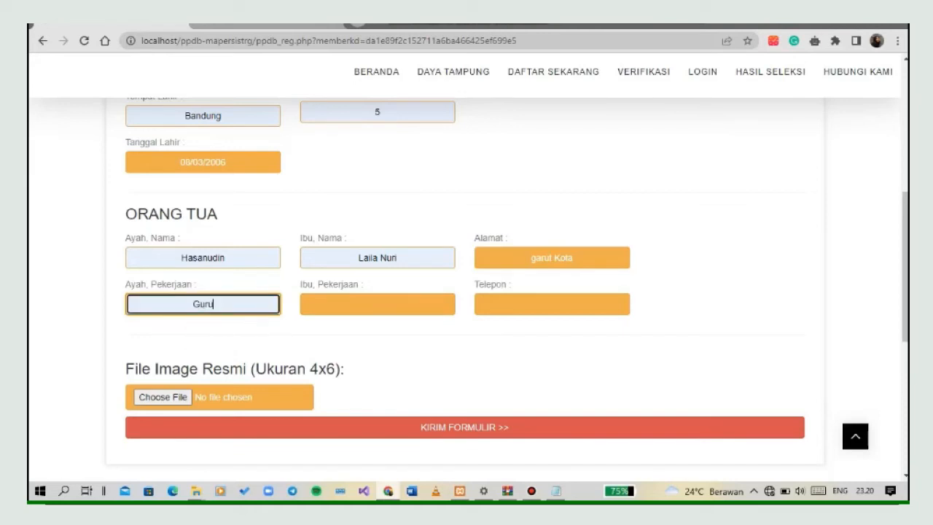
{"action": "left_click", "coordinate": [377, 304]}
{"action": "key", "text": "Down"}
{"action": "key", "text": "Return"}
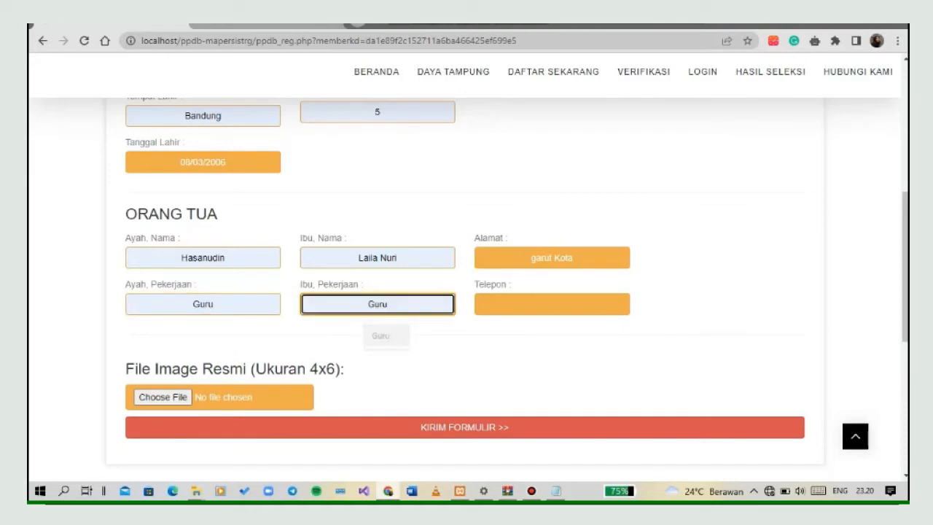
Enter the parents' phone number in the Telepon field of the ORANG TUA section and correct its mistyped digits.
{"action": "key", "text": "Tab"}
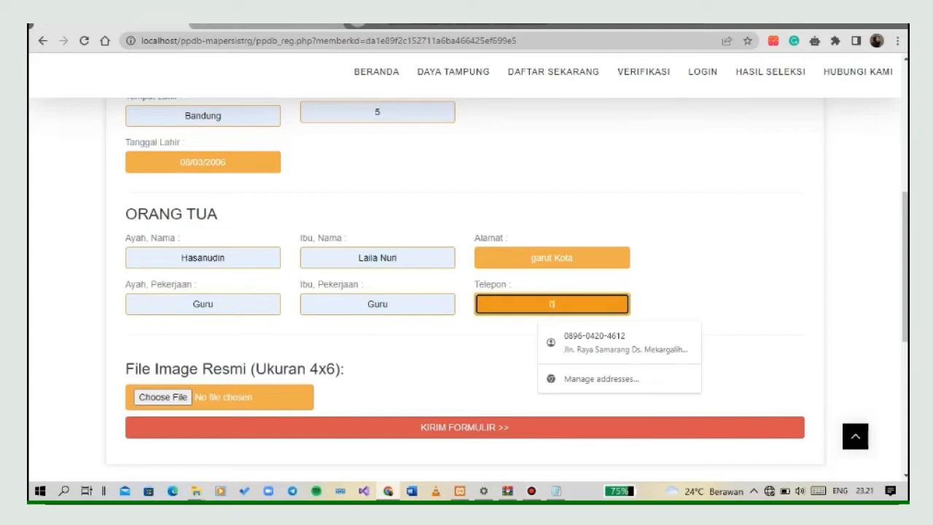
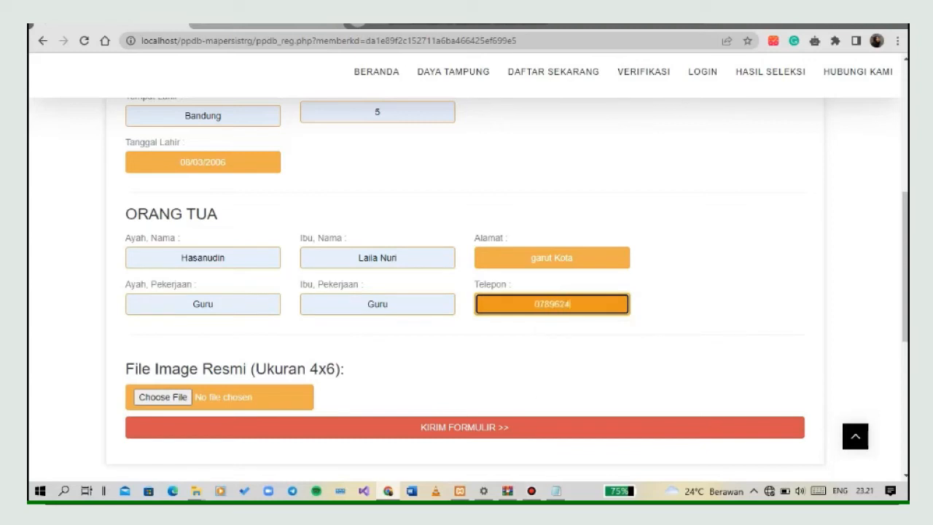
{"action": "double_click", "coordinate": [529, 304]}
{"action": "left_click", "coordinate": [529, 303]}
{"action": "type", "text": "8"}
{"action": "key", "text": "End"}
{"action": "key", "text": "BackSpace"}
{"action": "key", "text": "BackSpace"}
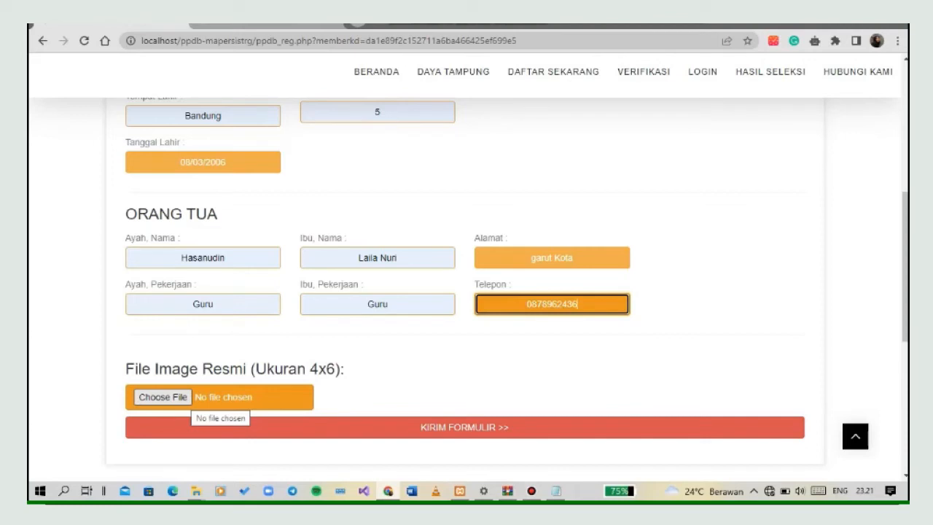
Attach the image 0a9ffb47c62dcb00674a26adb6498c06 from the foto cip\Pin folder on drive E: as the applicant's official 4x6 photo.
{"action": "left_click", "coordinate": [182, 399]}
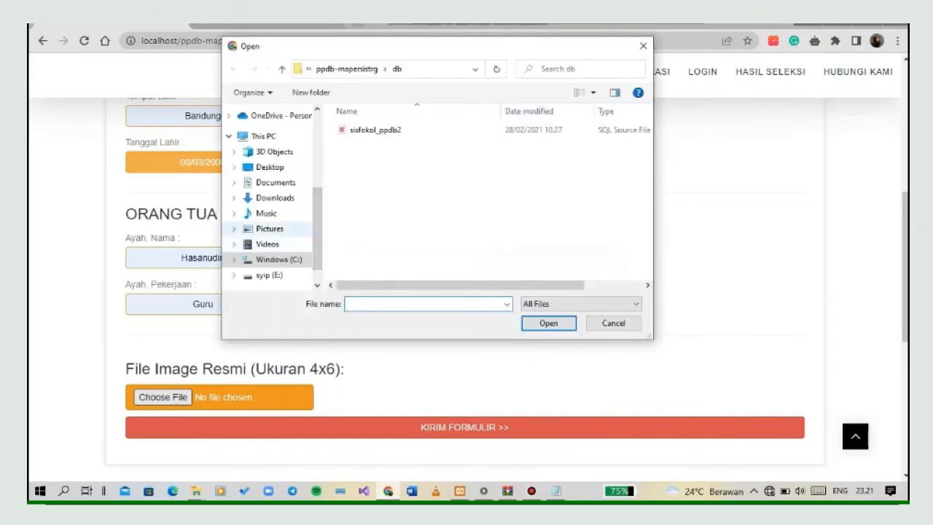
{"action": "scroll", "coordinate": [269, 197], "scroll_direction": "down", "scroll_amount": 1}
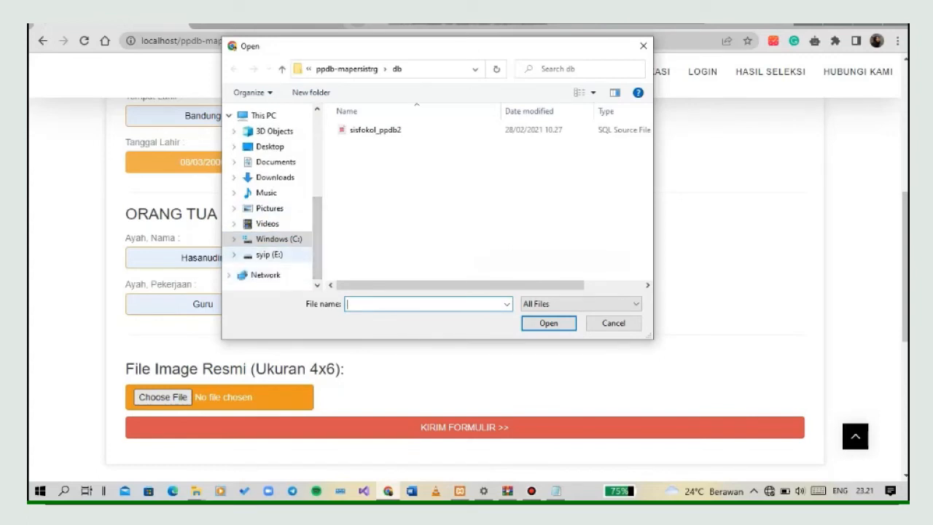
{"action": "left_click", "coordinate": [269, 254]}
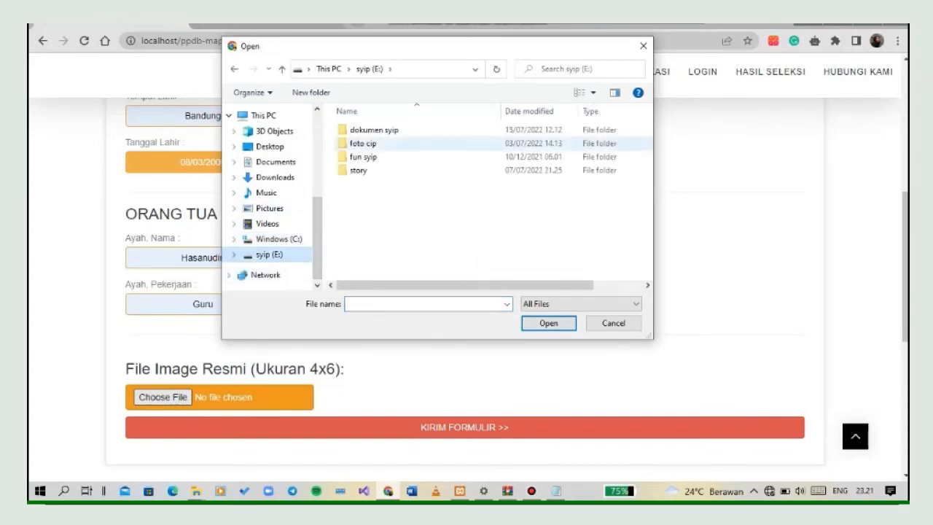
{"action": "double_click", "coordinate": [363, 142]}
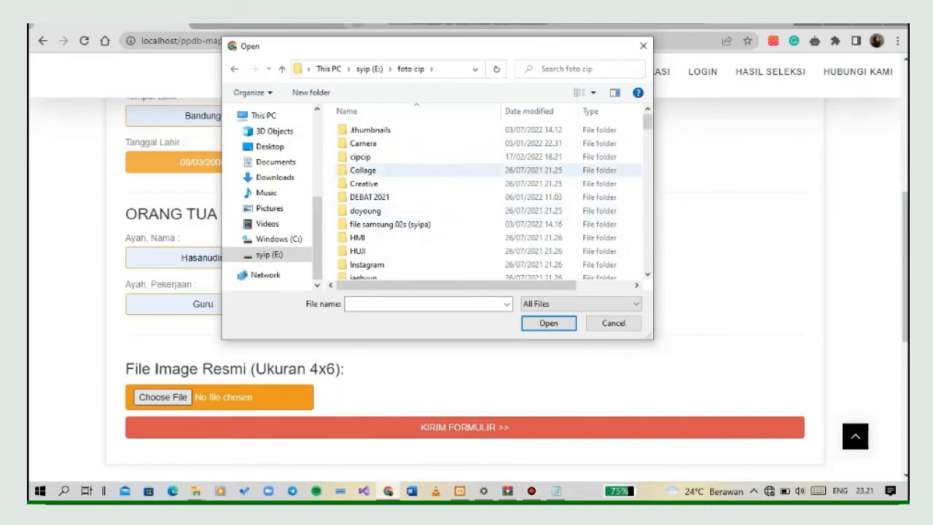
{"action": "scroll", "coordinate": [408, 190], "scroll_direction": "down", "scroll_amount": 5}
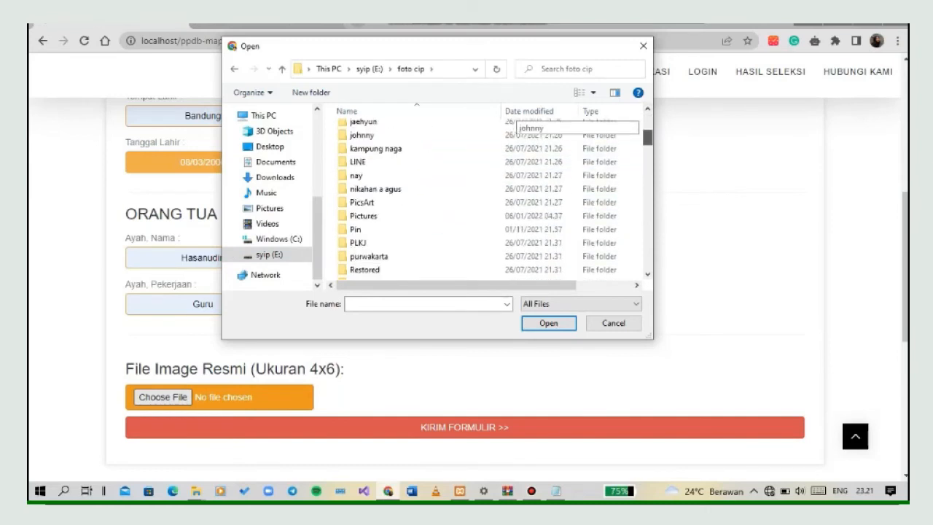
{"action": "left_click", "coordinate": [437, 217]}
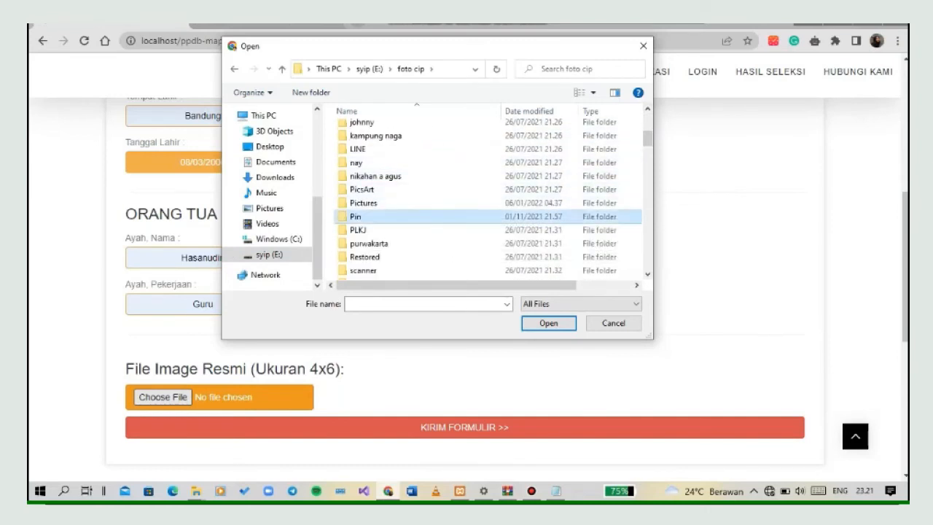
{"action": "double_click", "coordinate": [437, 216]}
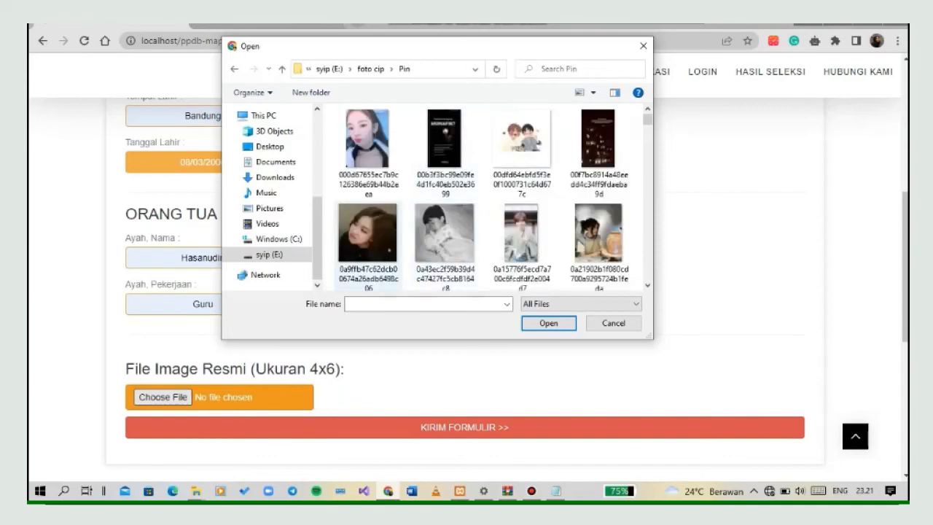
{"action": "left_click", "coordinate": [369, 241]}
{"action": "left_click", "coordinate": [548, 322]}
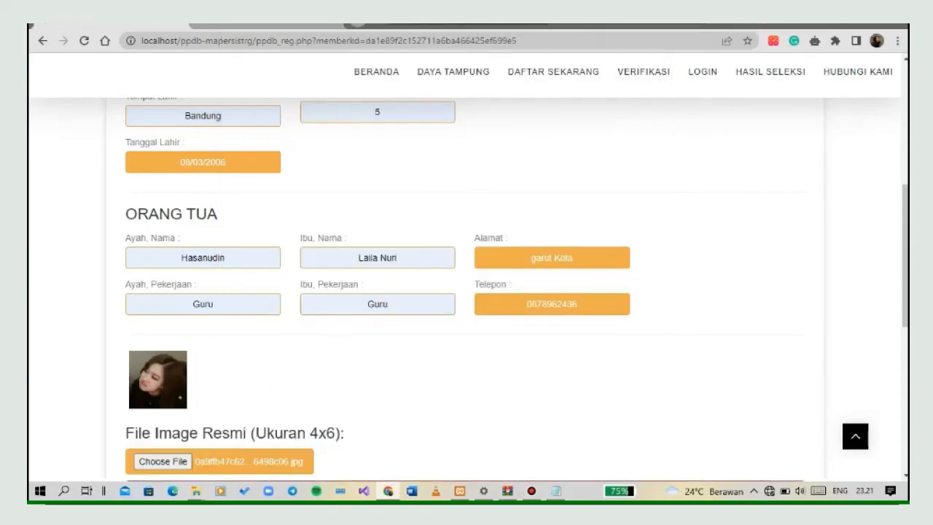
Submit the completed registration form and open the applicant verification page.
{"action": "scroll", "coordinate": [467, 287], "scroll_direction": "down", "scroll_amount": 2}
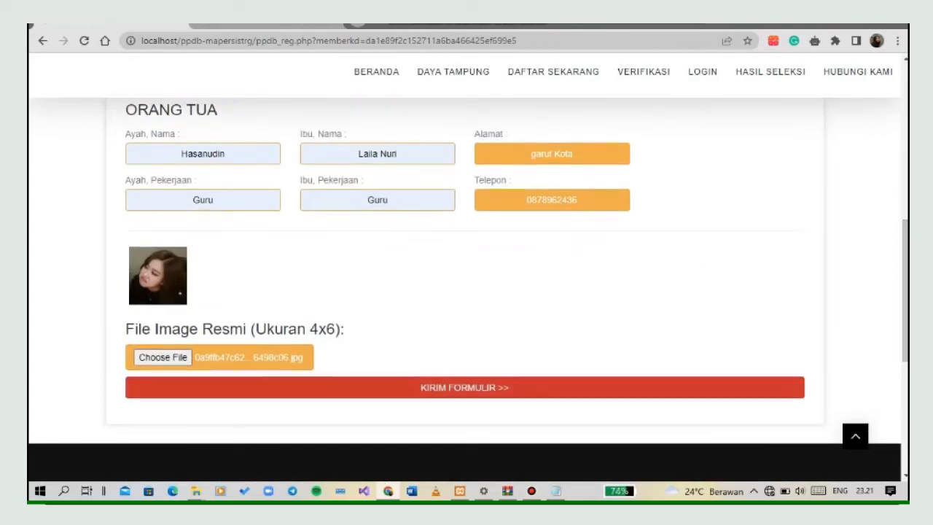
{"action": "left_click", "coordinate": [464, 387]}
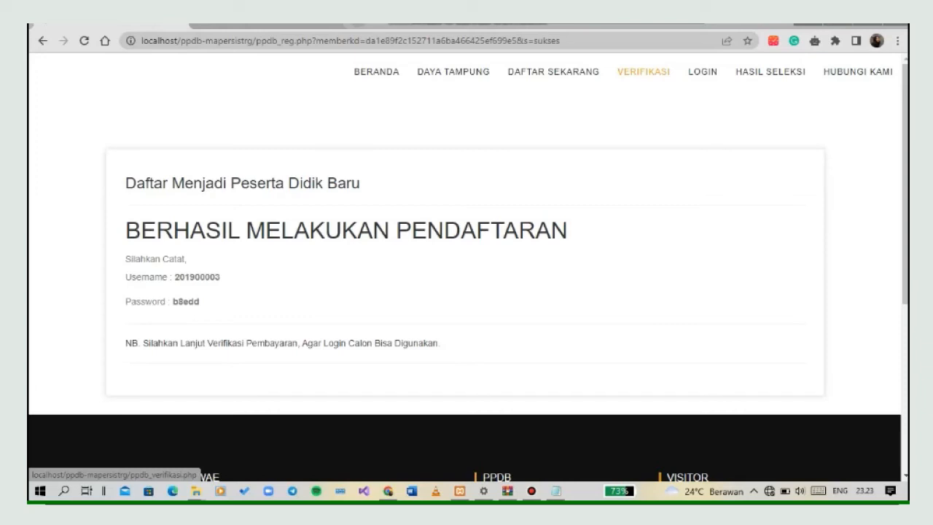
{"action": "left_click", "coordinate": [643, 71]}
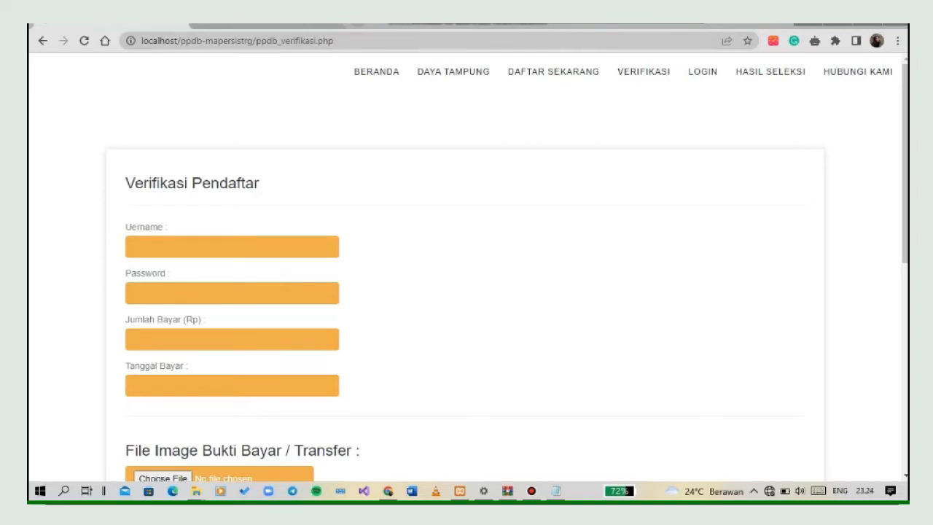
Copy the account username from the Notepad note into the username field of the Verifikasi Pendaftar form.
{"action": "left_click", "coordinate": [556, 491]}
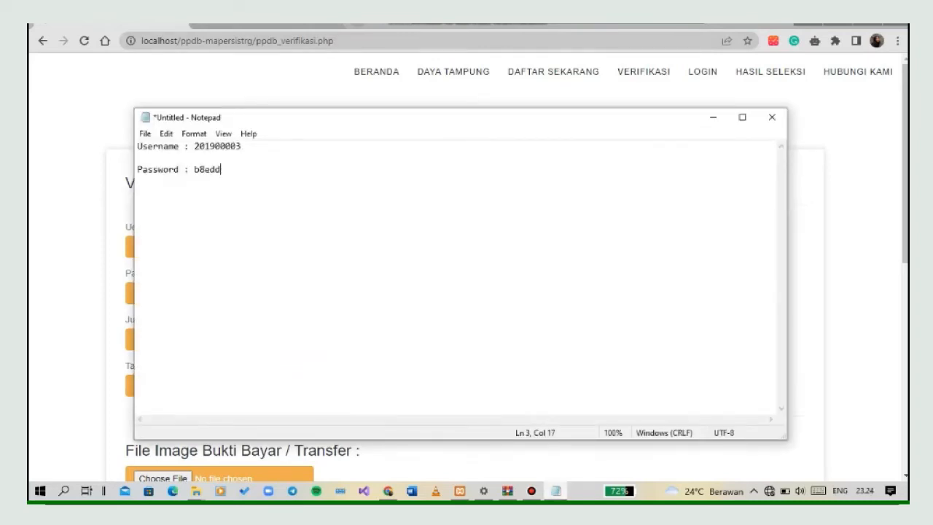
{"action": "left_click_drag", "start_coordinate": [199, 147], "coordinate": [243, 156]}
{"action": "key", "text": "ctrl+c"}
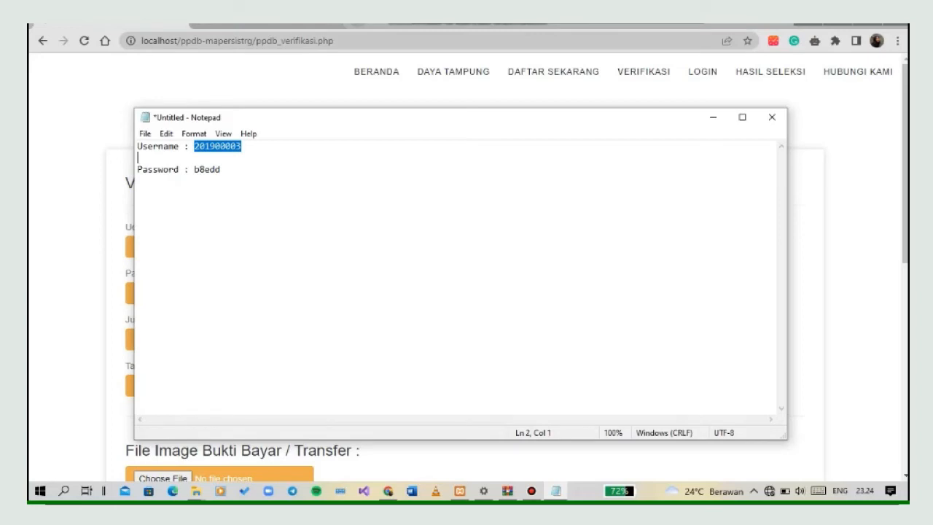
{"action": "key", "text": "alt+Tab"}
{"action": "left_click", "coordinate": [232, 246]}
{"action": "left_click", "coordinate": [232, 246]}
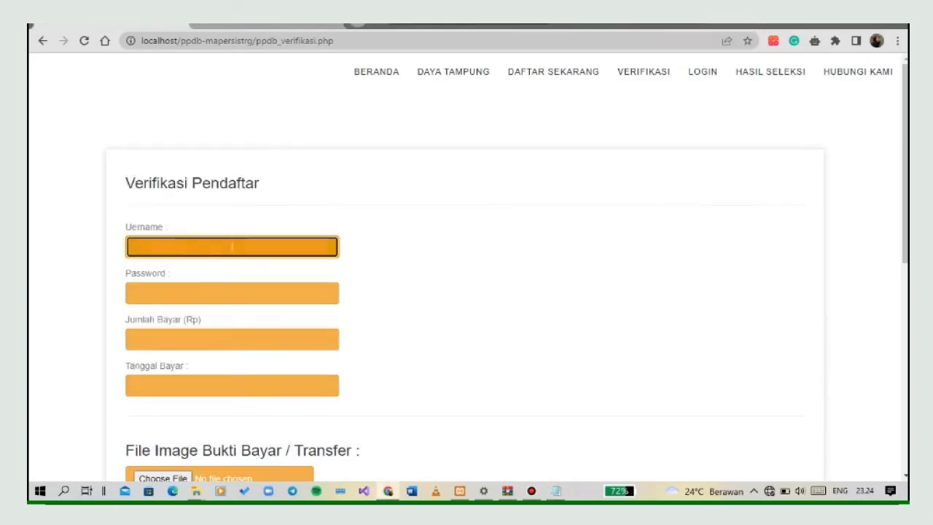
{"action": "key", "text": "ctrl+v"}
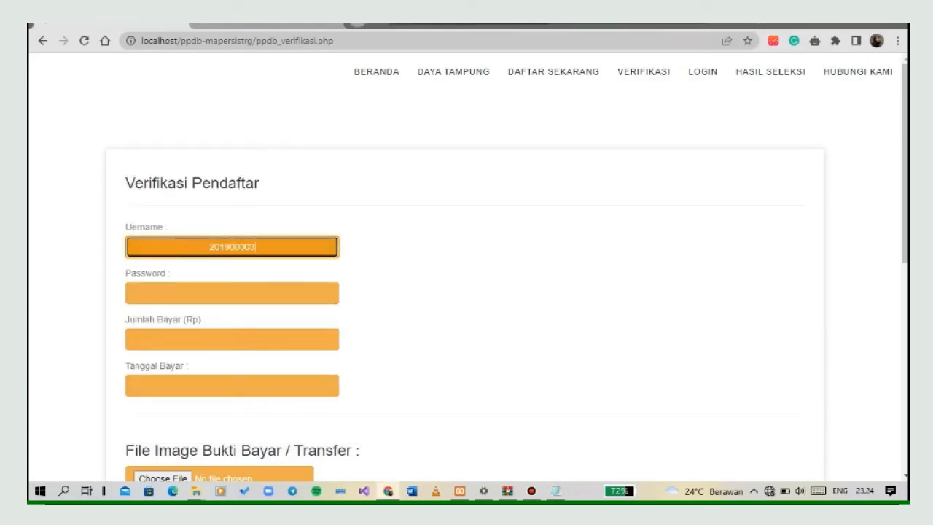
Copy the account password from the Notepad note into the Password field of the verification form.
{"action": "key", "text": "alt+Tab"}
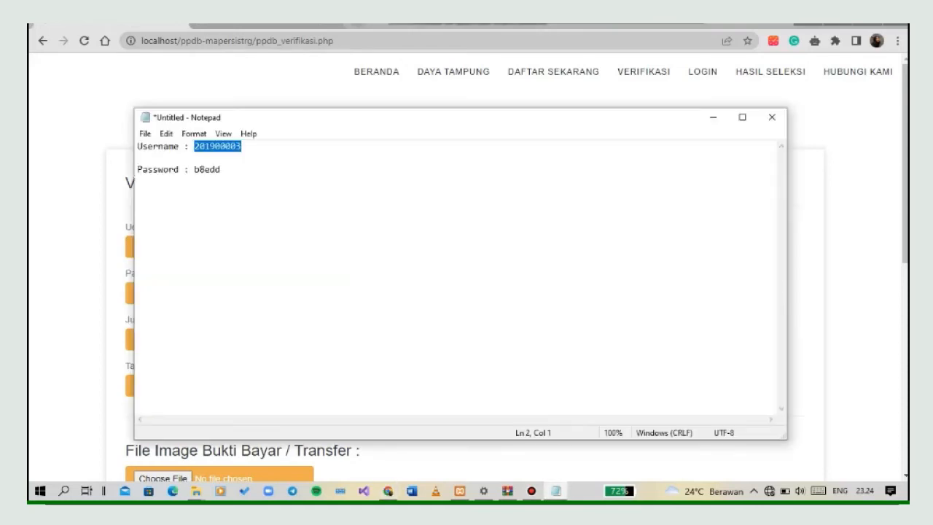
{"action": "left_click_drag", "start_coordinate": [194, 169], "coordinate": [221, 169]}
{"action": "key", "text": "ctrl+c"}
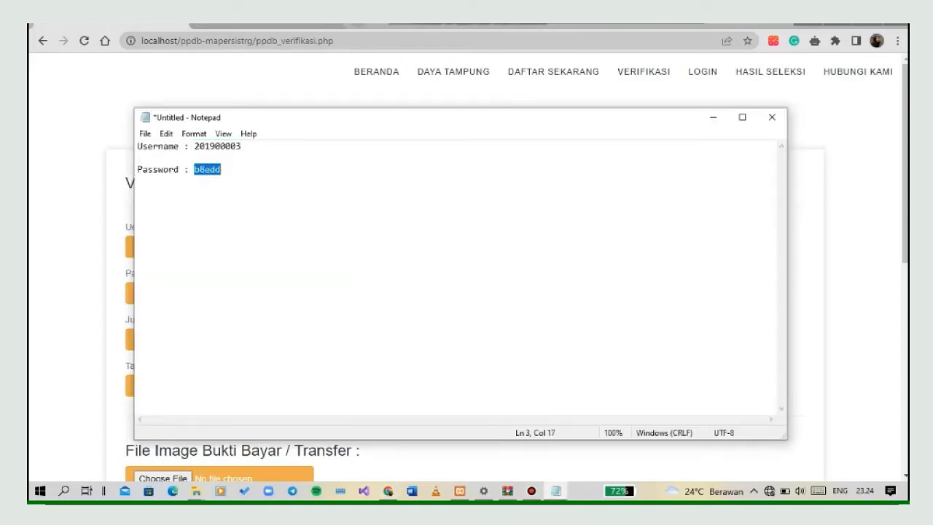
{"action": "left_click_drag", "start_coordinate": [110, 270], "coordinate": [197, 293]}
{"action": "left_click", "coordinate": [212, 293]}
{"action": "key", "text": "ctrl+v"}
Enter 250000 as Jumlah Bayar (Rp) and choose 18/07/2022 as Tanggal Bayar.
{"action": "left_click", "coordinate": [219, 339]}
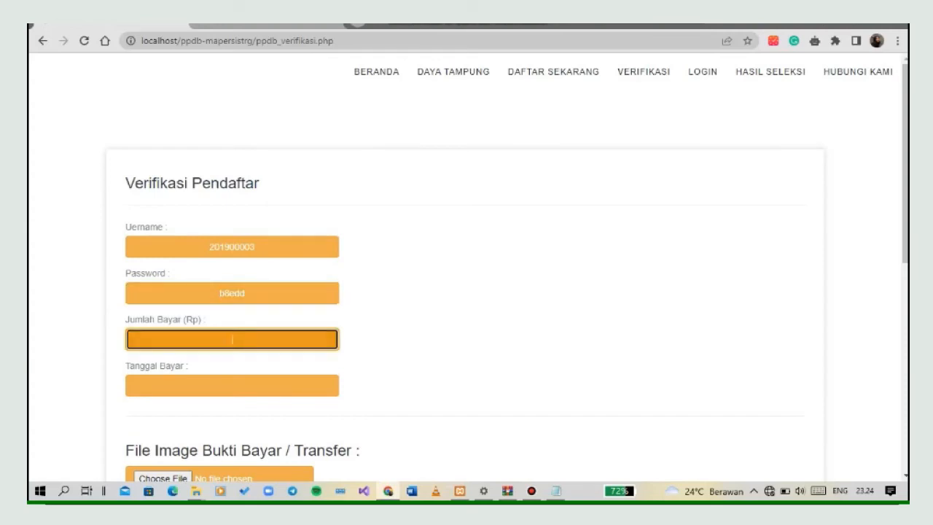
{"action": "type", "text": "250000"}
{"action": "left_click", "coordinate": [227, 386]}
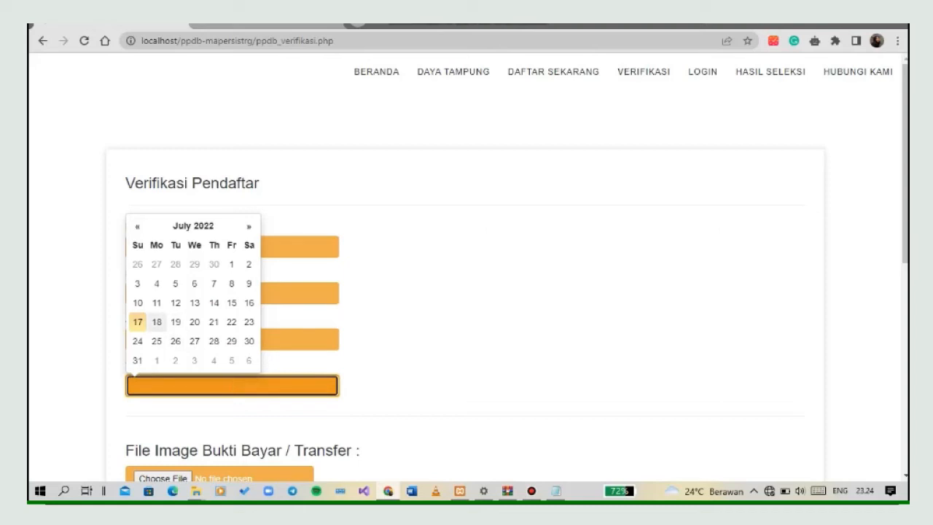
{"action": "left_click", "coordinate": [156, 322]}
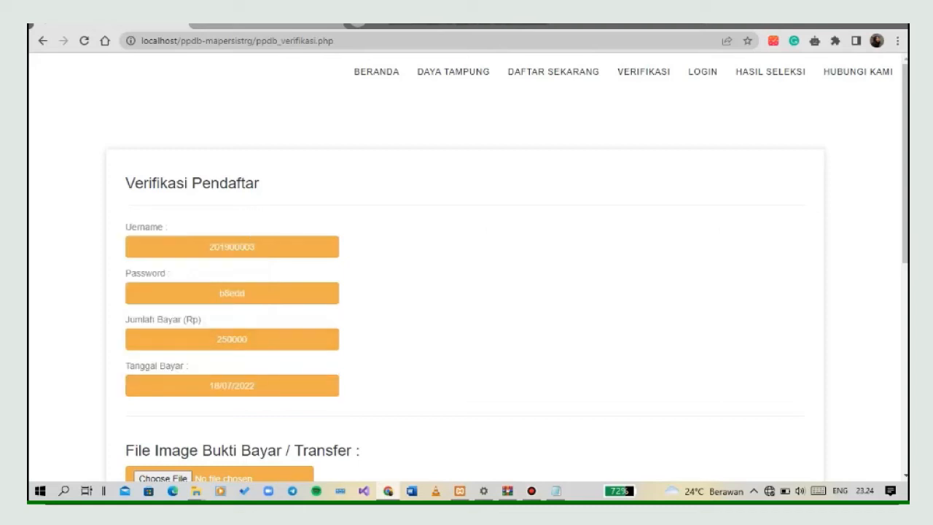
Change the Tanggal Bayar to 17/07/2022.
{"action": "scroll", "coordinate": [466, 292], "scroll_direction": "down", "scroll_amount": 1}
{"action": "scroll", "coordinate": [466, 291], "scroll_direction": "down", "scroll_amount": 1}
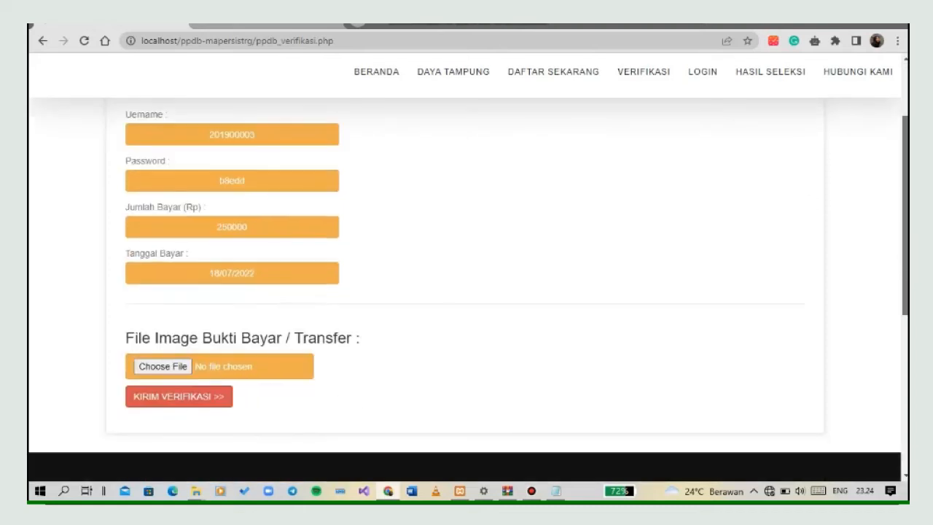
{"action": "scroll", "coordinate": [466, 291], "scroll_direction": "down", "scroll_amount": 1}
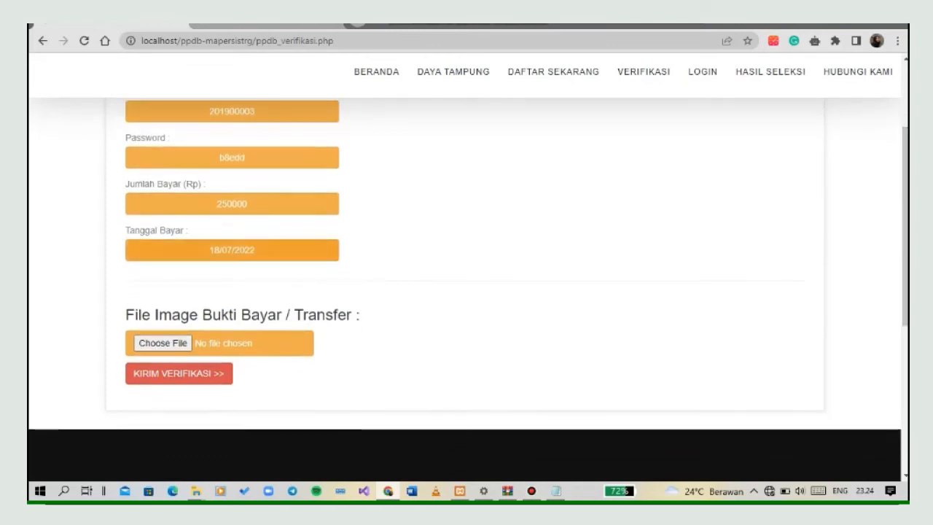
{"action": "left_click", "coordinate": [223, 250]}
{"action": "left_click", "coordinate": [137, 187]}
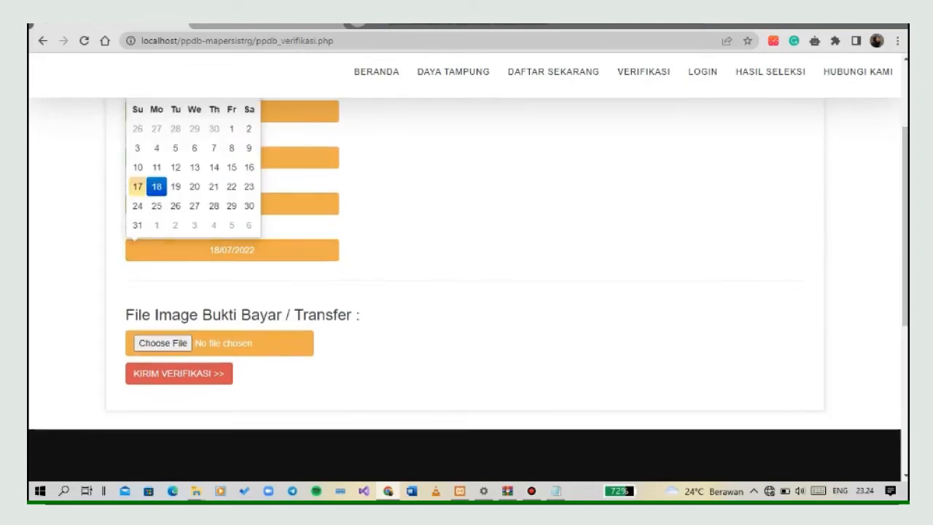
Attach the image 00f7bc8914a48eedd4c34ff9fdaeba9d from the Pin folder as the Bukti Bayar / Transfer file and submit the verification.
{"action": "left_click", "coordinate": [179, 343]}
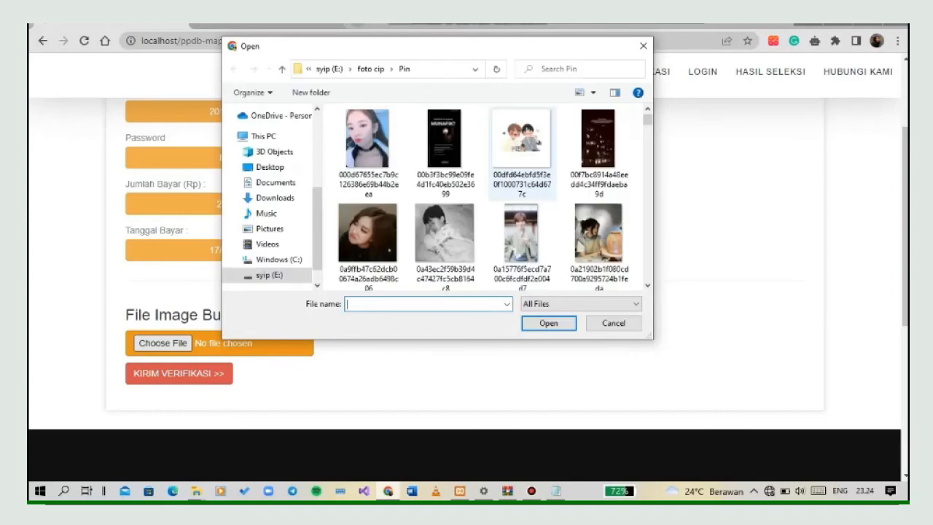
{"action": "left_click", "coordinate": [598, 142]}
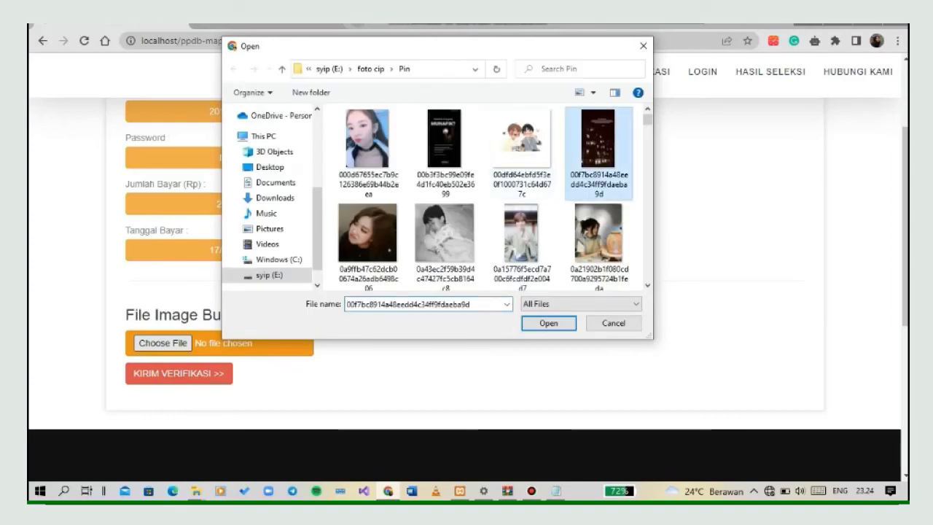
{"action": "left_click", "coordinate": [549, 323]}
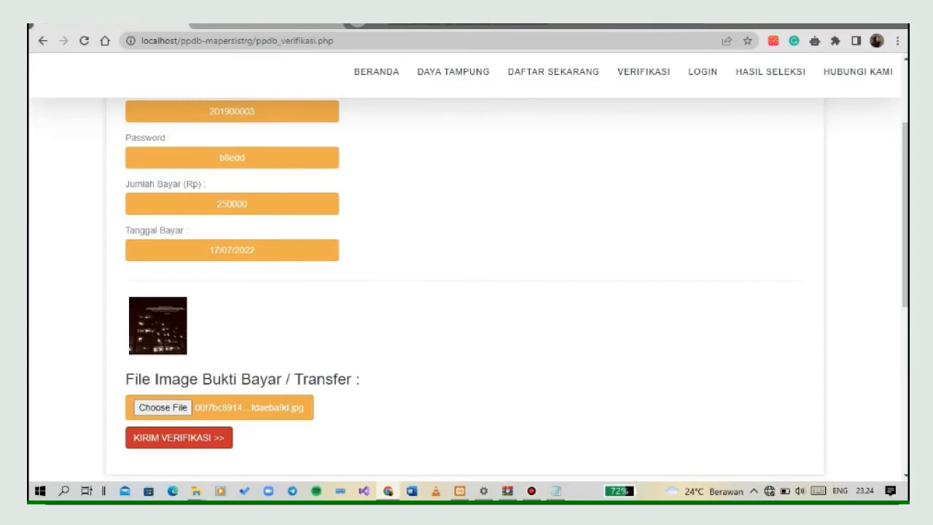
{"action": "left_click", "coordinate": [178, 437]}
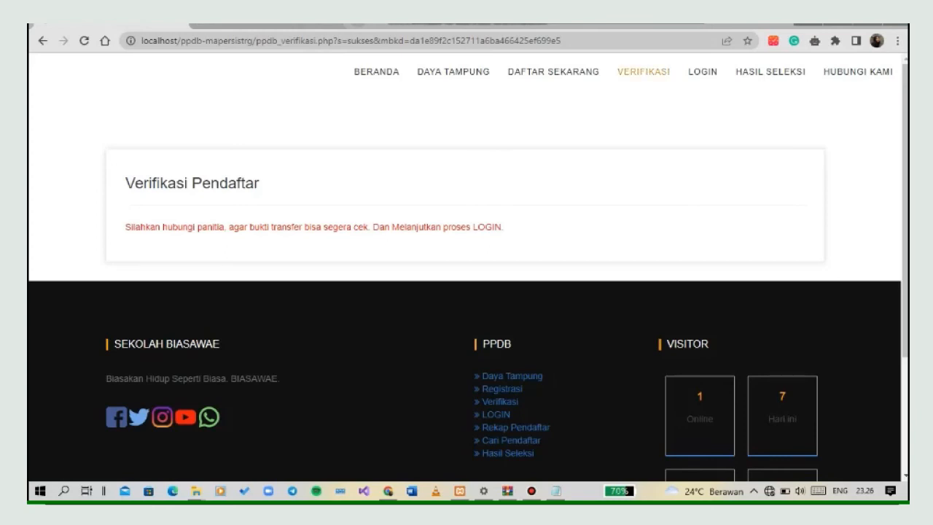
Try to log in on the LOGIN CALON page with the prefilled Admin credentials, and check the Hasil Seleksi page.
{"action": "left_click", "coordinate": [701, 72]}
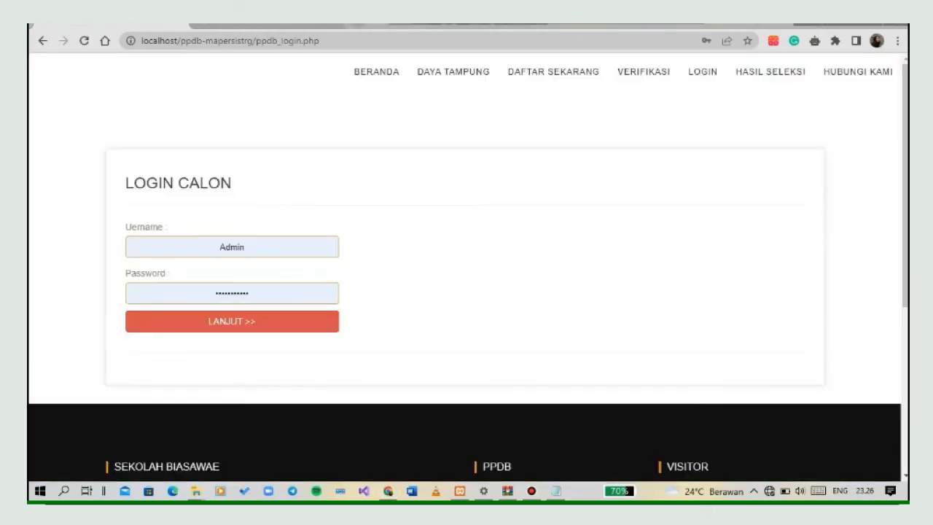
{"action": "left_click", "coordinate": [231, 321]}
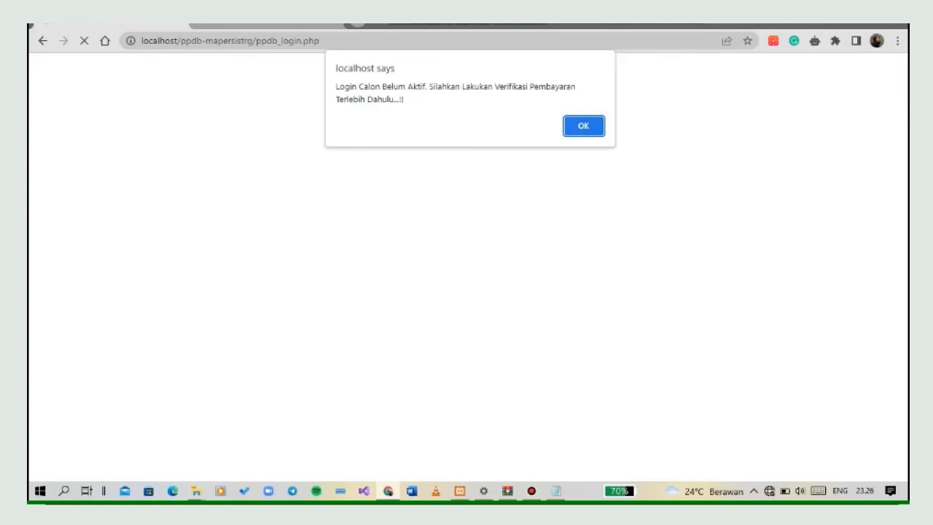
{"action": "key", "text": "Return"}
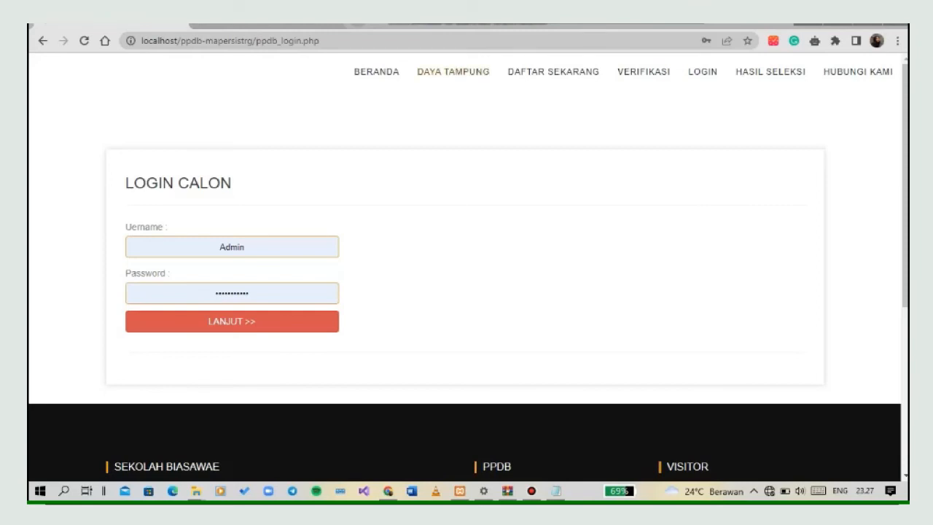
{"action": "left_click", "coordinate": [770, 71]}
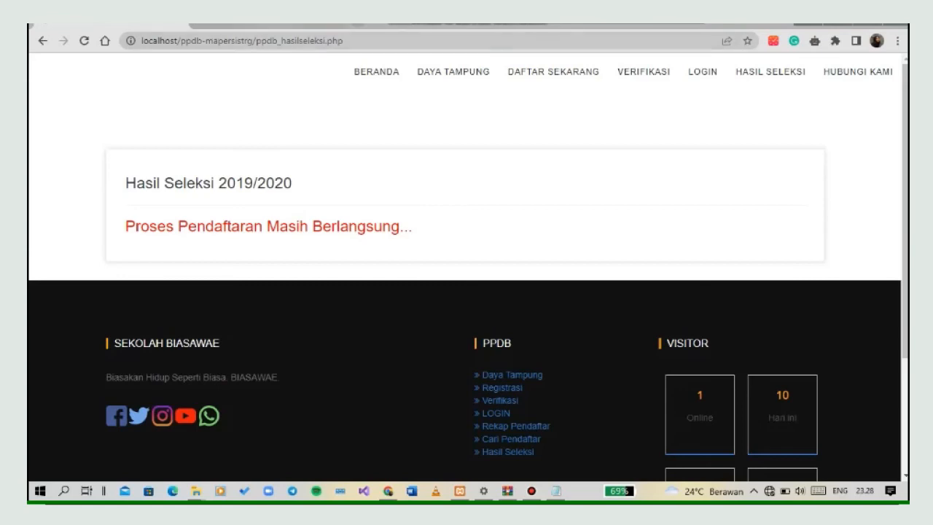
Switch to phpMyAdmin and examine the psb_calon table for the new student's registration and payment data.
{"action": "left_click", "coordinate": [266, 26]}
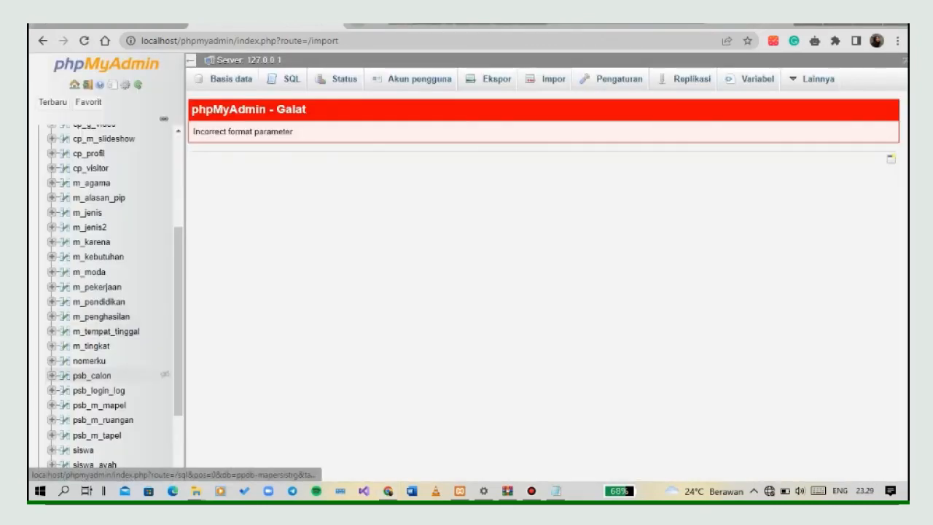
{"action": "left_click", "coordinate": [91, 375]}
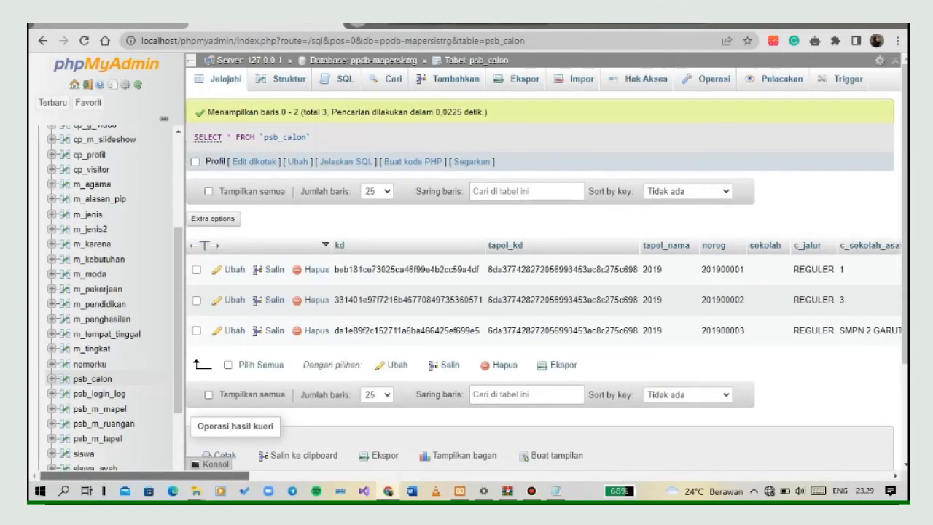
{"action": "scroll", "coordinate": [470, 291], "scroll_direction": "right", "scroll_amount": 5}
{"action": "scroll", "coordinate": [516, 292], "scroll_direction": "right", "scroll_amount": 8}
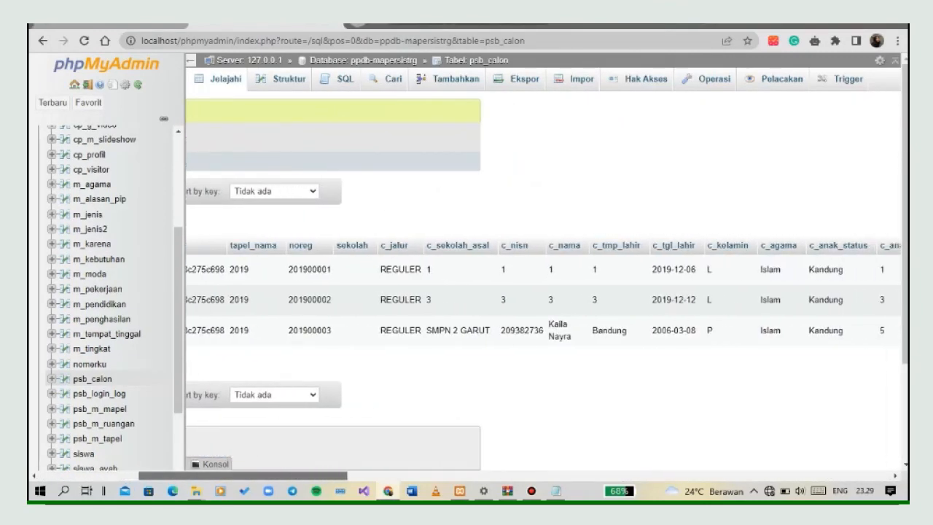
{"action": "scroll", "coordinate": [542, 291], "scroll_direction": "right", "scroll_amount": 10}
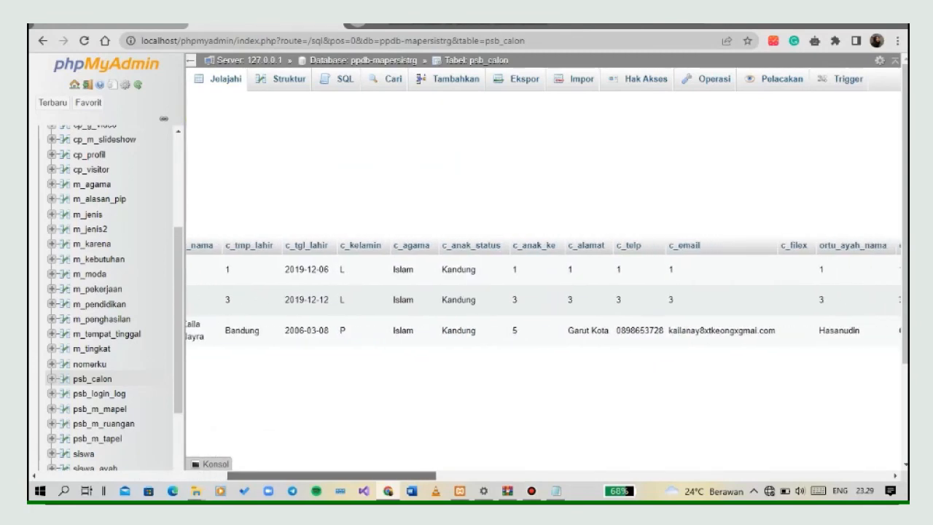
{"action": "scroll", "coordinate": [543, 291], "scroll_direction": "right", "scroll_amount": 3}
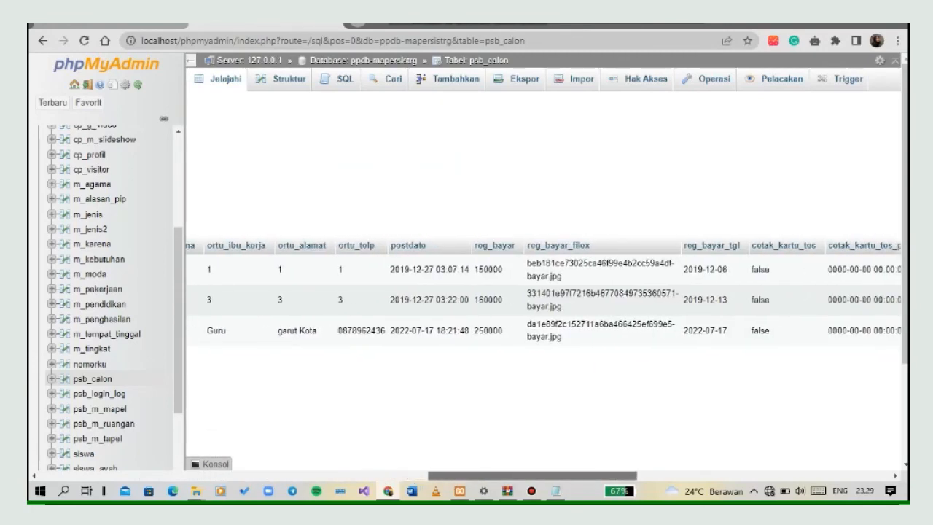
{"action": "scroll", "coordinate": [543, 292], "scroll_direction": "left", "scroll_amount": 8}
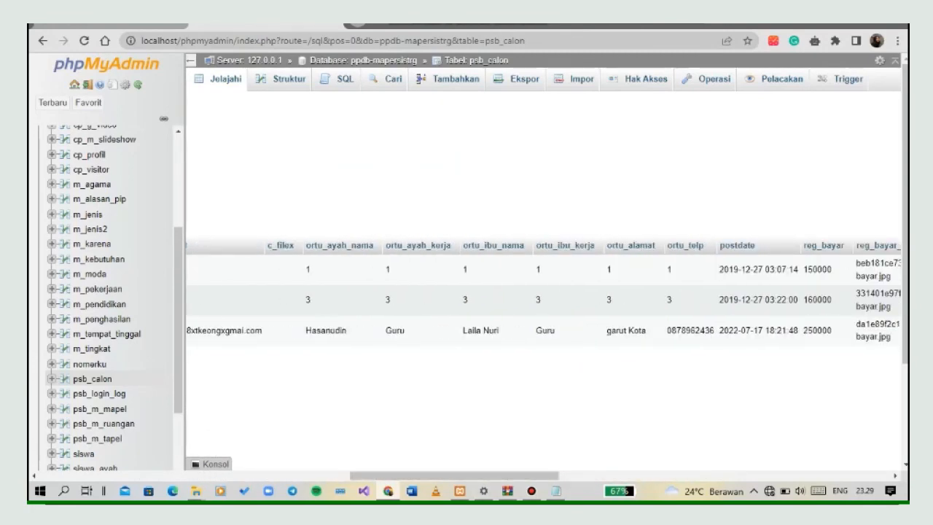